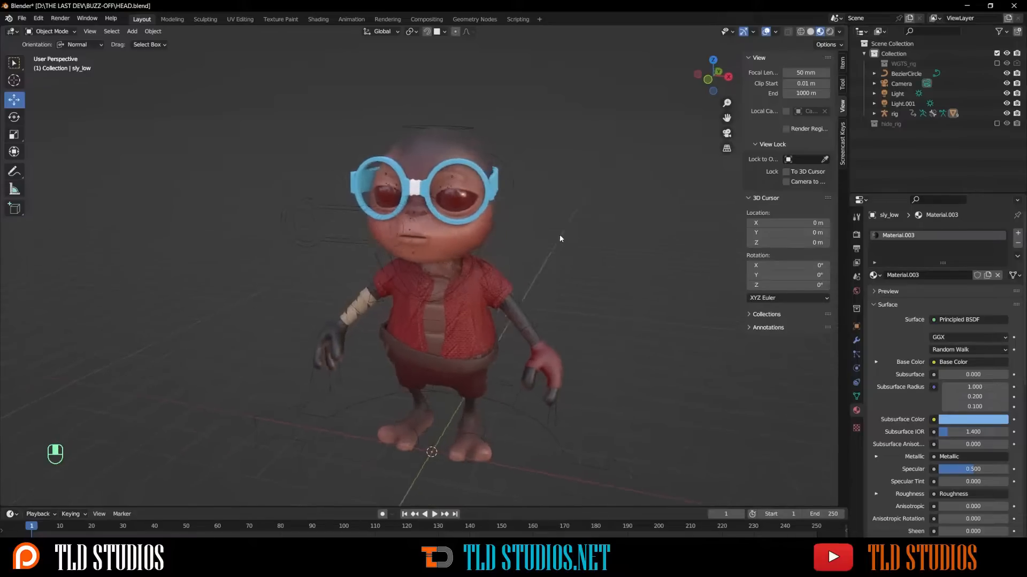
Step: Turn off the display of bones in the viewport overlays
scroll(485, 214, up, 3)
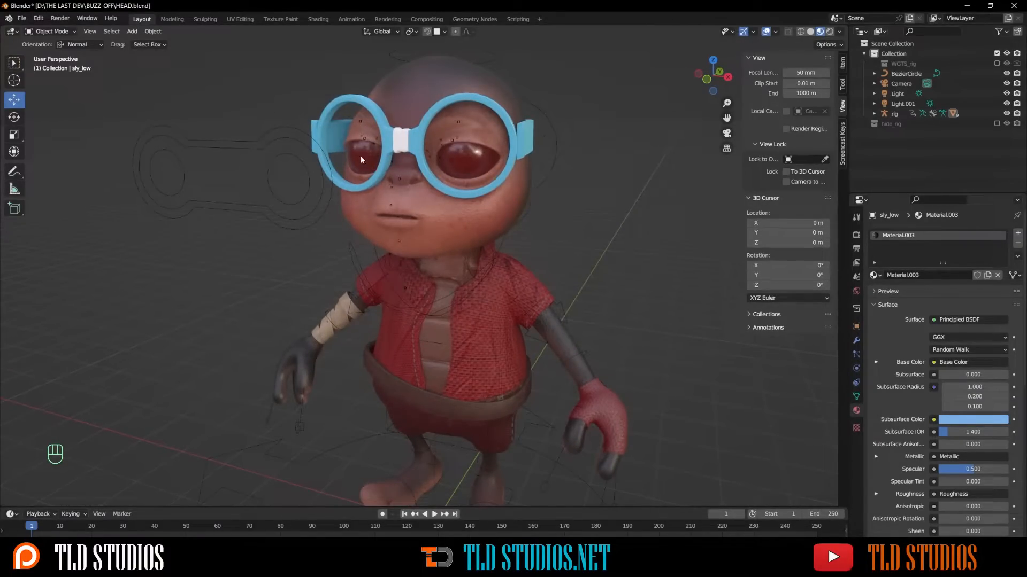
click(776, 31)
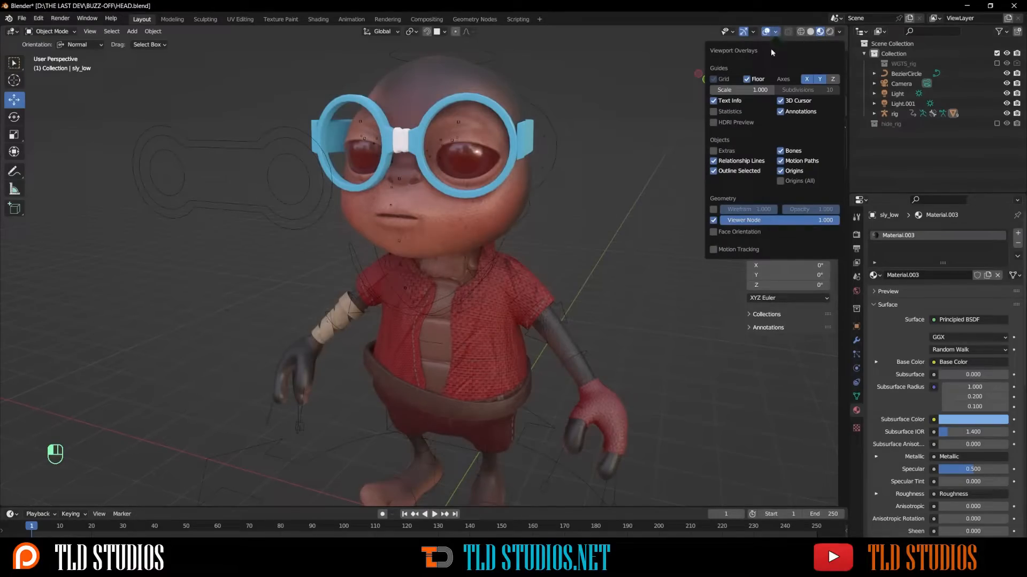
click(781, 152)
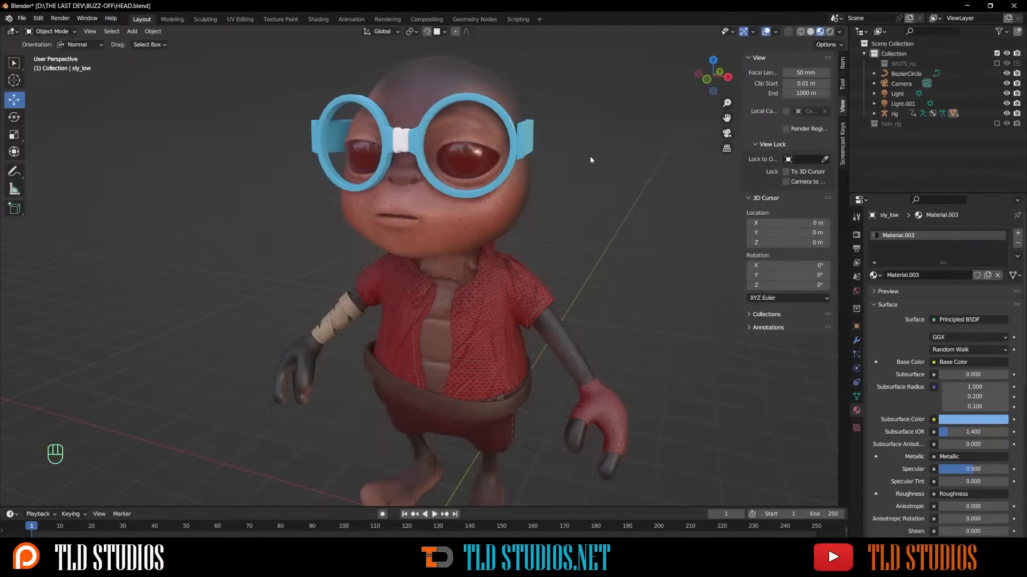
Step: Hide the character's glasses, including the white bridge piece and the blue frame
click(401, 144)
shift+click(423, 130)
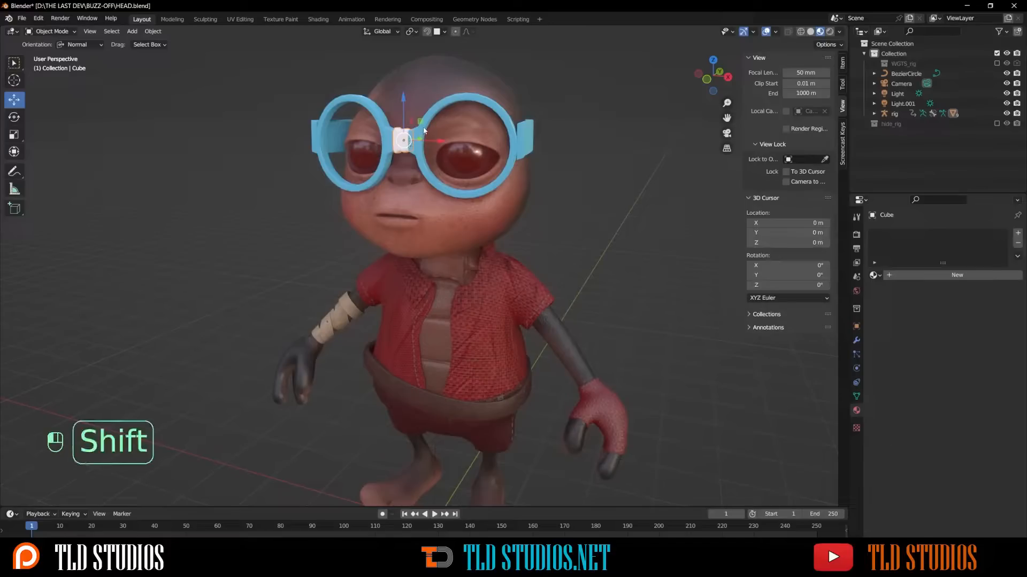
key(h)
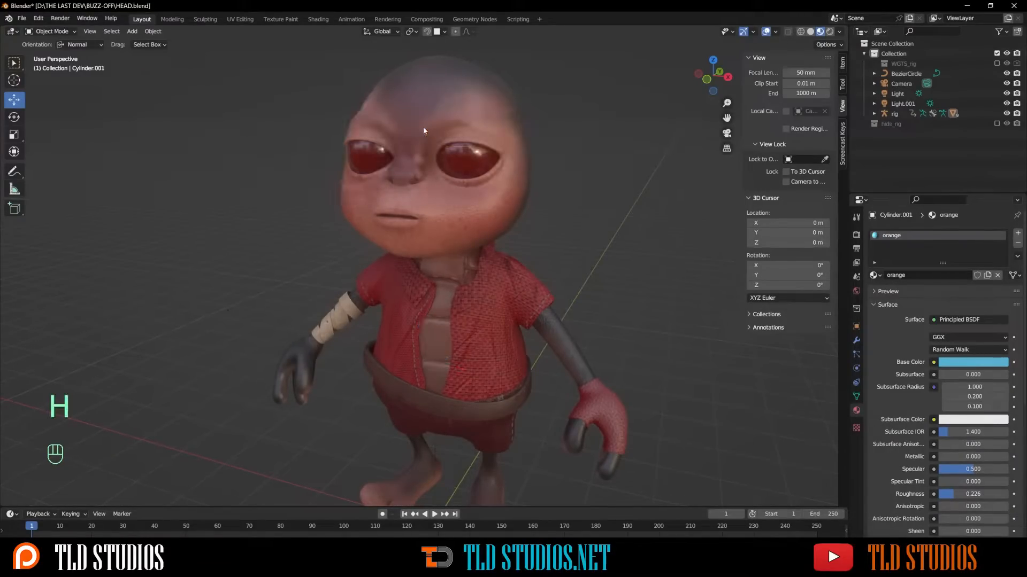
Step: Add a Basis shape key to the character's body mesh sly_low
click(499, 207)
scroll(498, 206, up, 2)
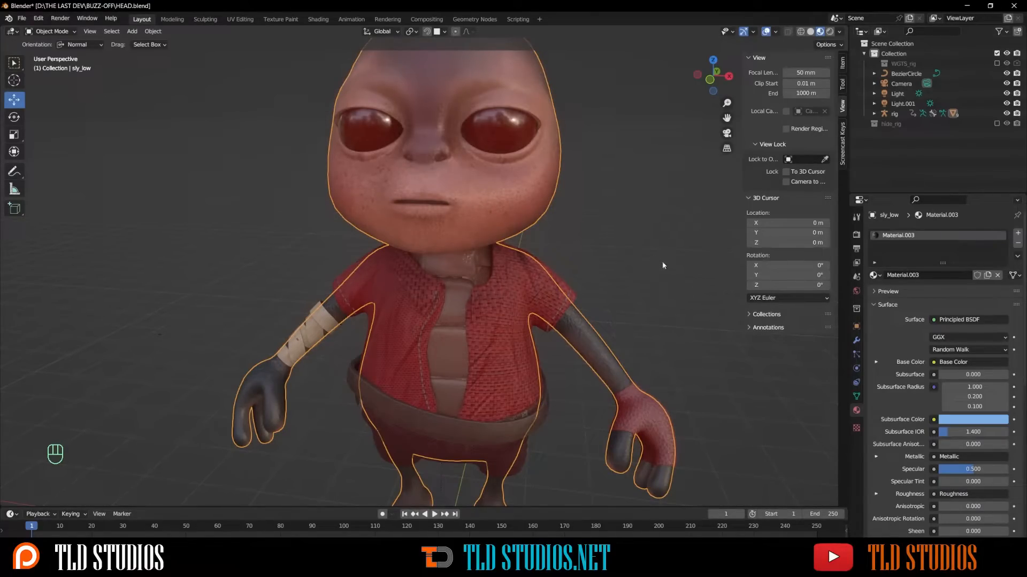
click(856, 396)
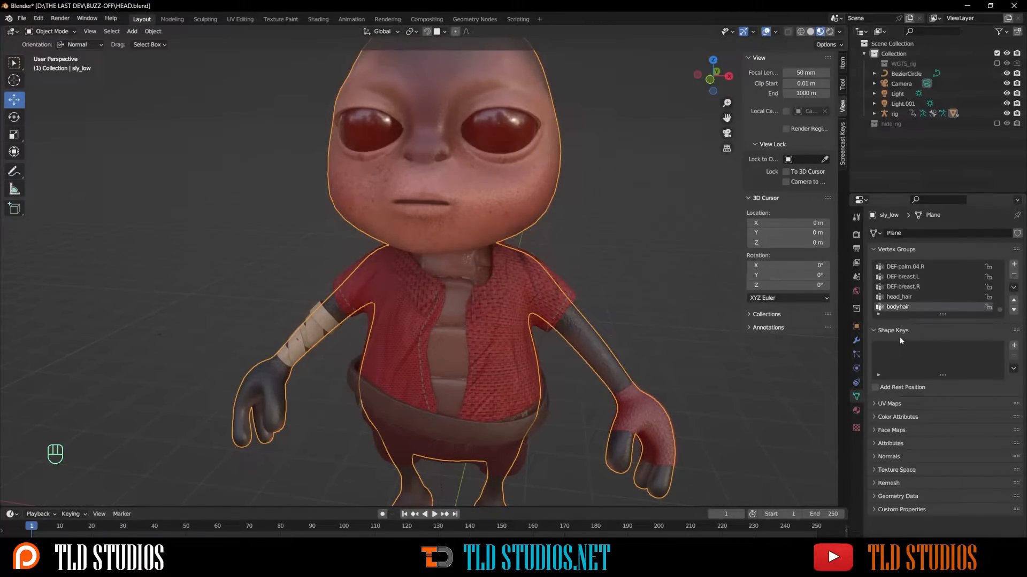
click(1014, 345)
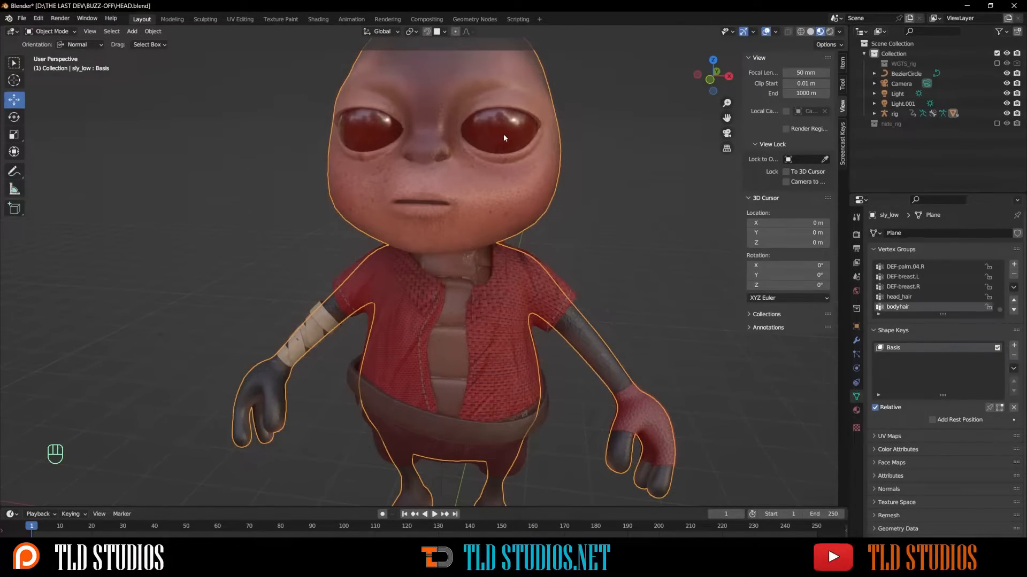
Step: Add a second shape key to the body mesh and name it eyes_closed
scroll(506, 136, down, 1)
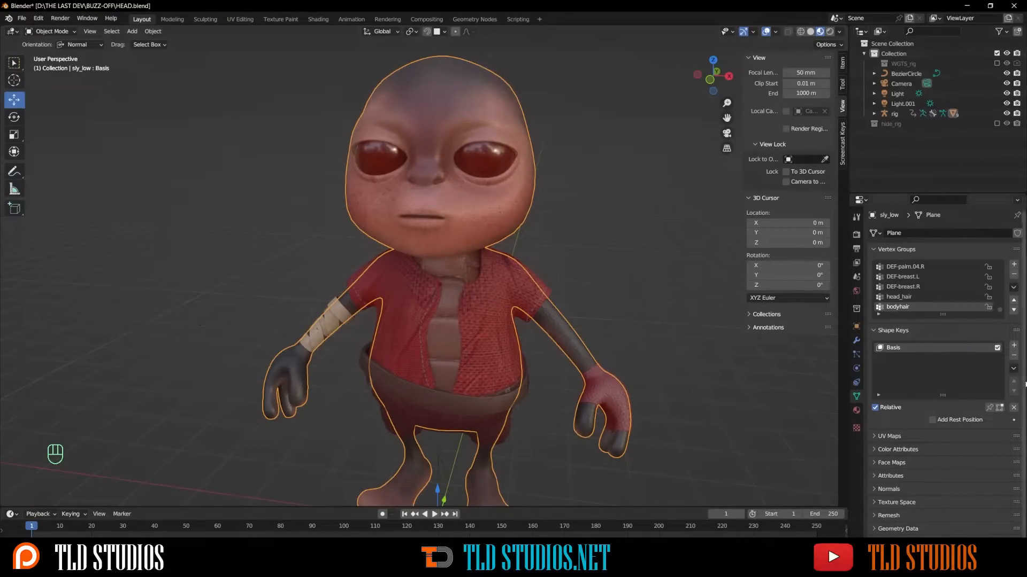
click(1014, 346)
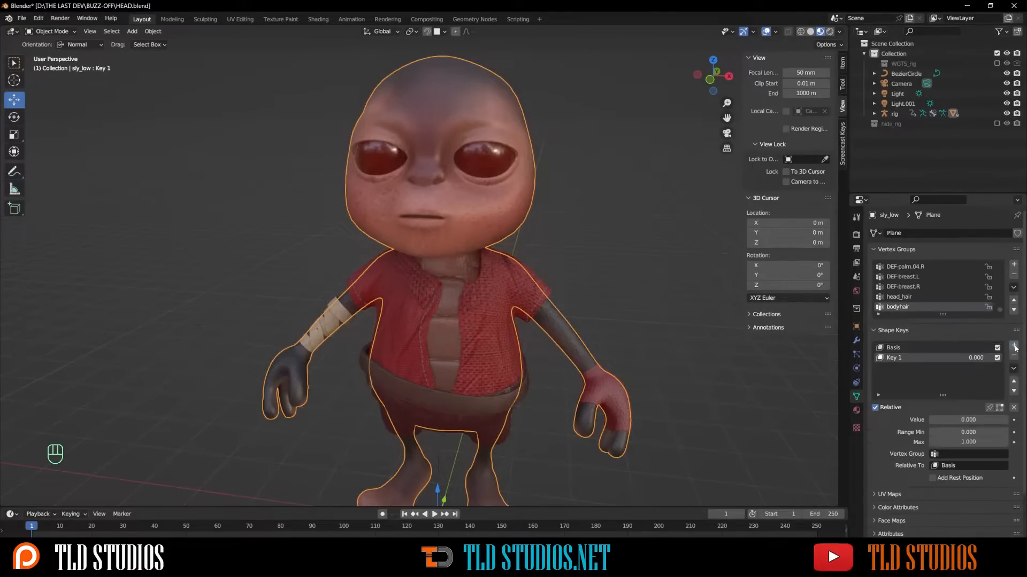
double_click(899, 360)
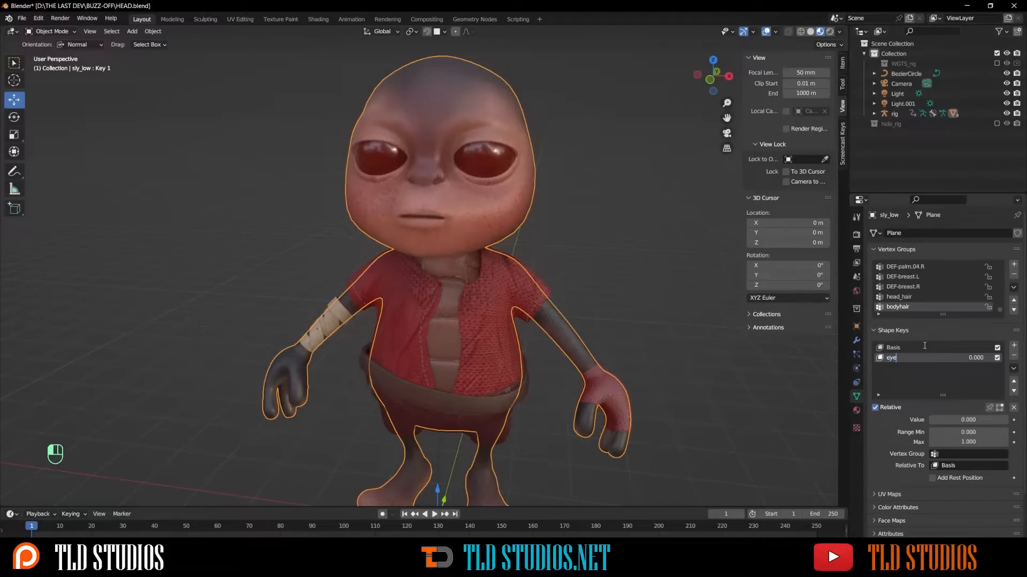
text(eyes_closed)
Step: Switch the body mesh to Sculpt Mode and set the Grab brush radius to 131 px
click(61, 34)
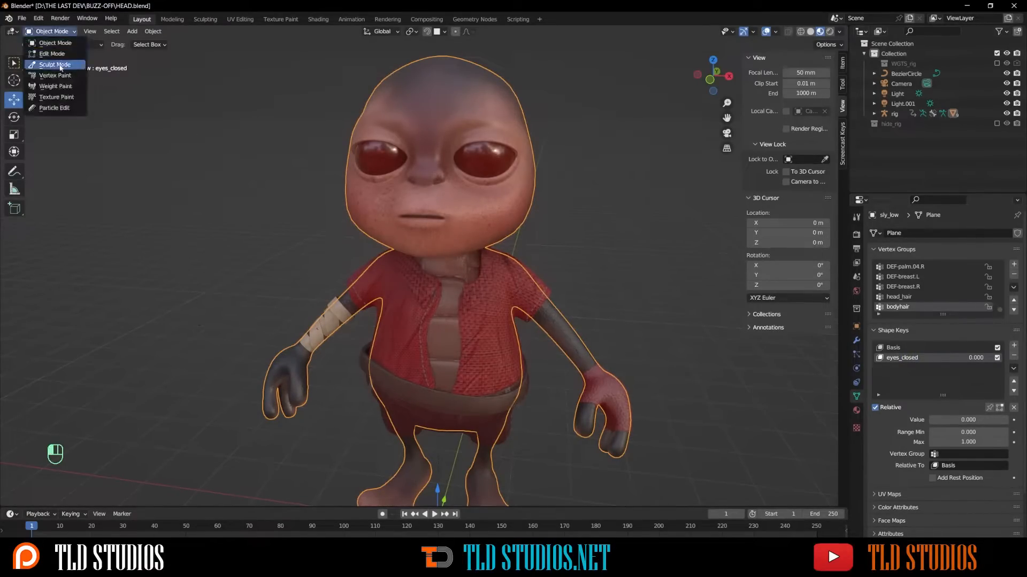
click(60, 64)
scroll(384, 156, up, 4)
scroll(383, 155, down, 4)
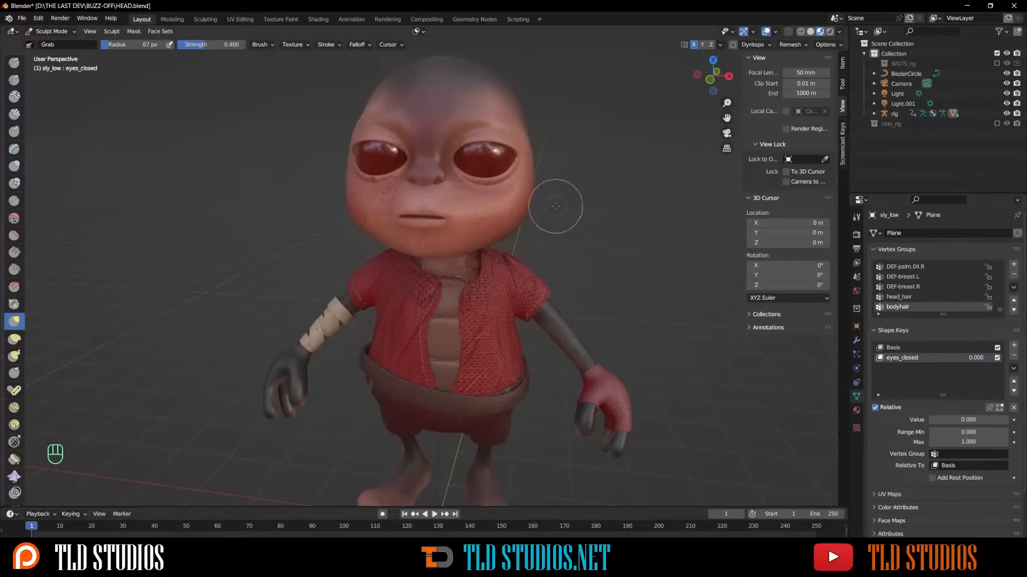
key(f)
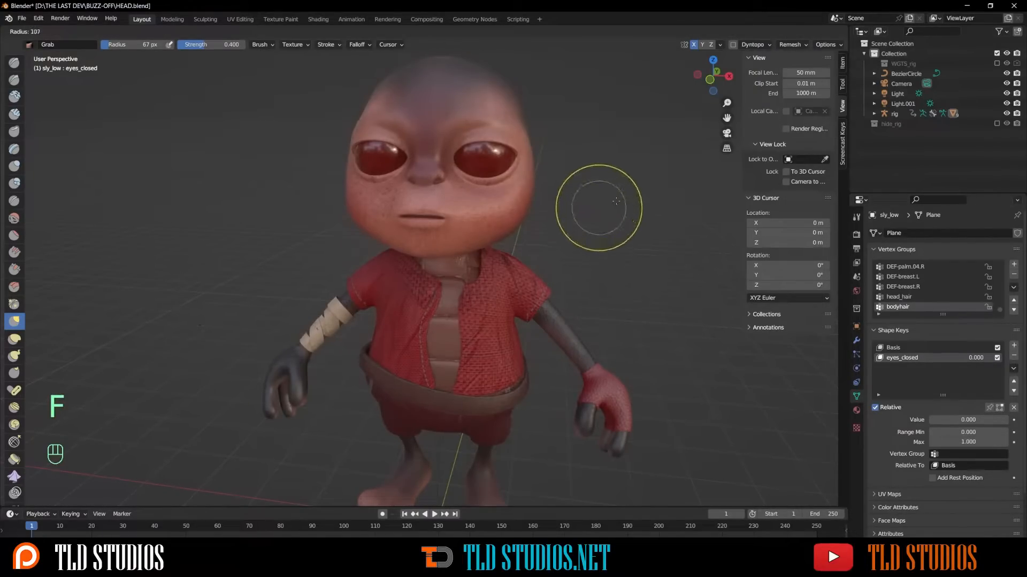
click(561, 192)
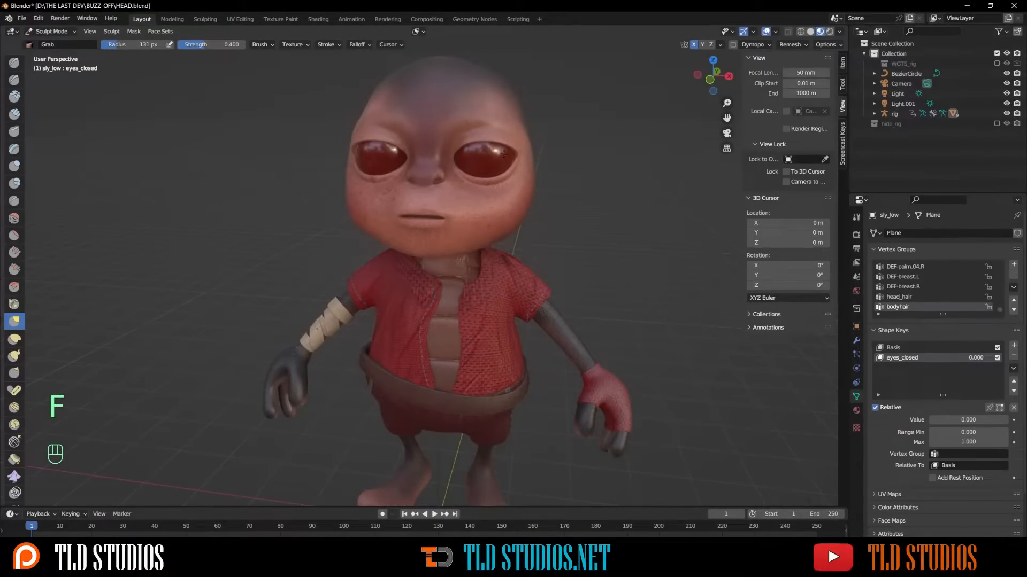
Step: Set the eyes_closed shape key value to 1.000, then try a Grab stroke around the eyes and undo it
drag(485, 138, 435, 121)
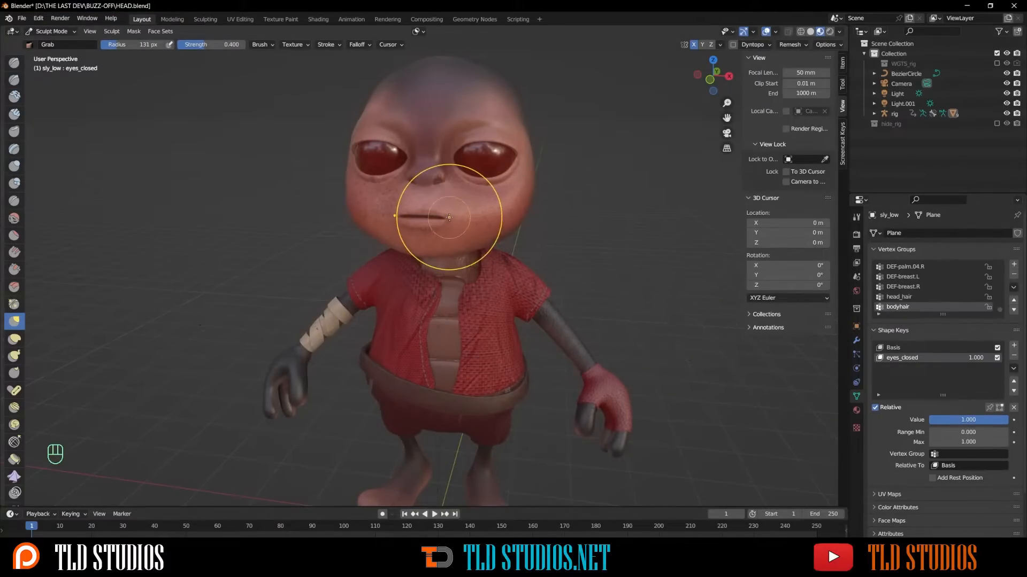
scroll(458, 184, up, 3)
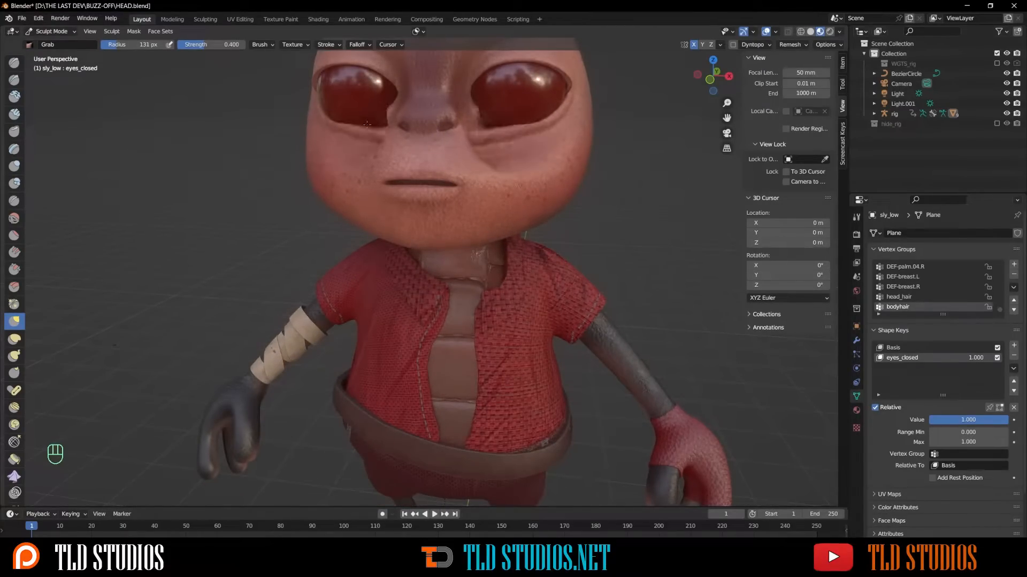
key(ctrl+z)
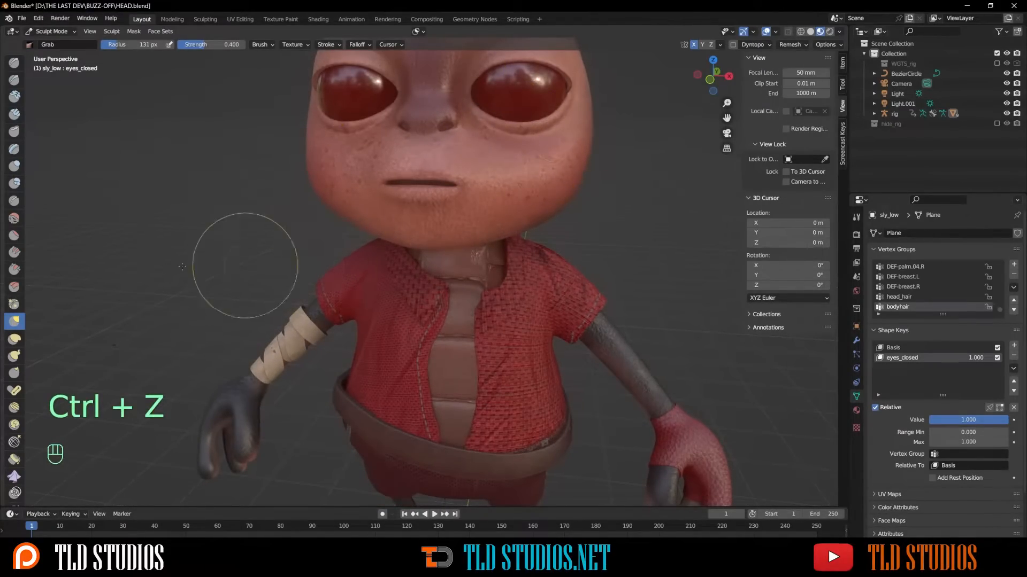
Step: Mask the lower face below the eyes, covering the lower eyelids and cheeks, with the Lasso Mask tool
scroll(9, 247, down, 10)
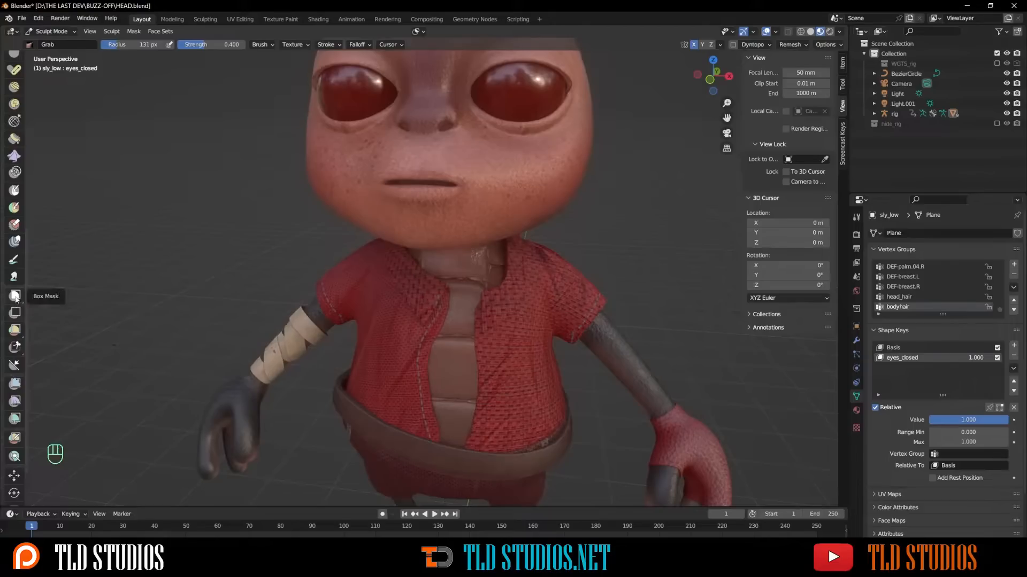
click(15, 298)
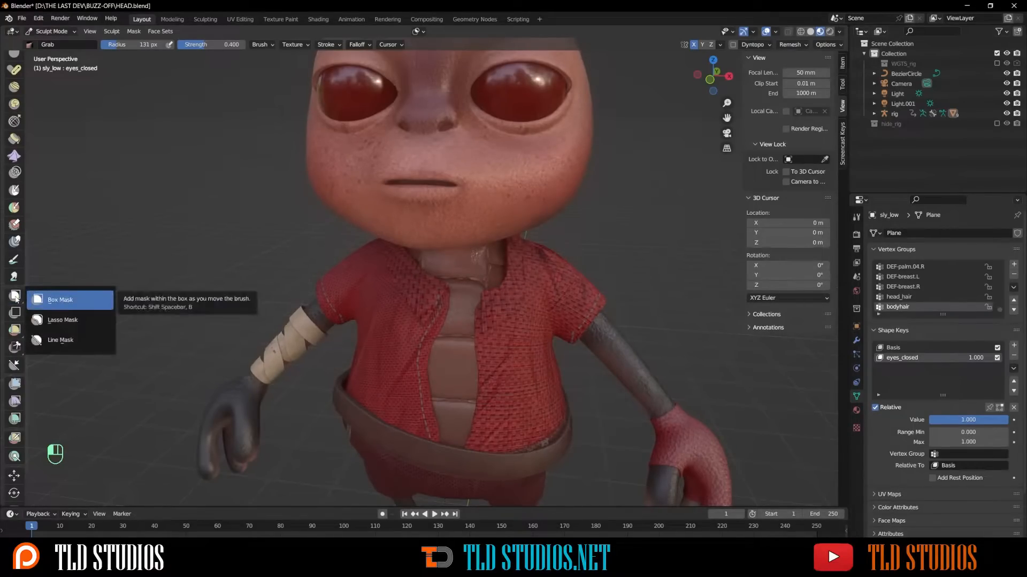
click(72, 329)
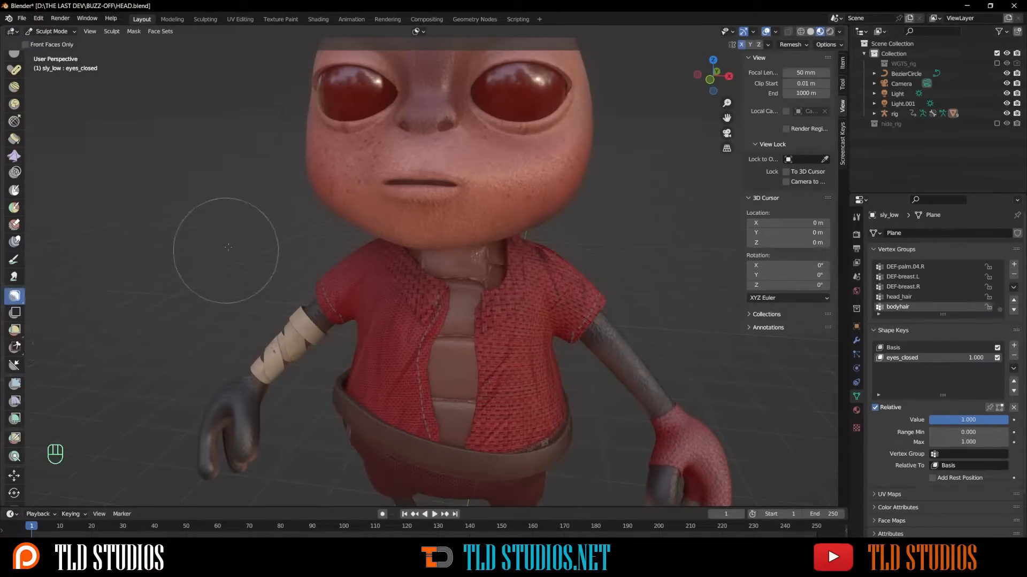
scroll(230, 247, up, 1)
shift+middle_drag(236, 235, 210, 355)
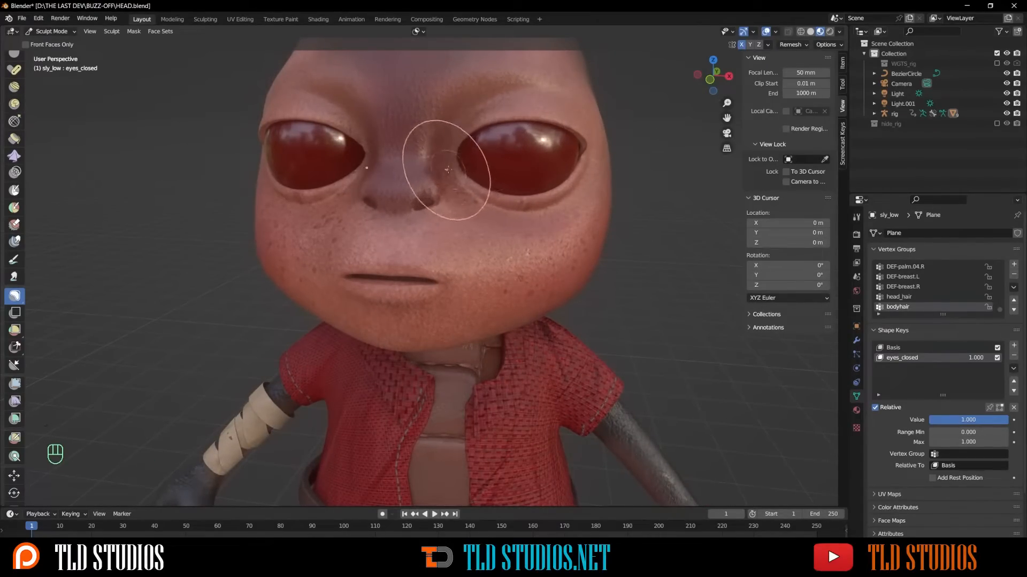
mouse_move(433, 168)
mouse_down()
mouse_move(588, 158)
mouse_move(604, 200)
mouse_move(569, 299)
mouse_move(460, 302)
mouse_move(396, 253)
mouse_up()
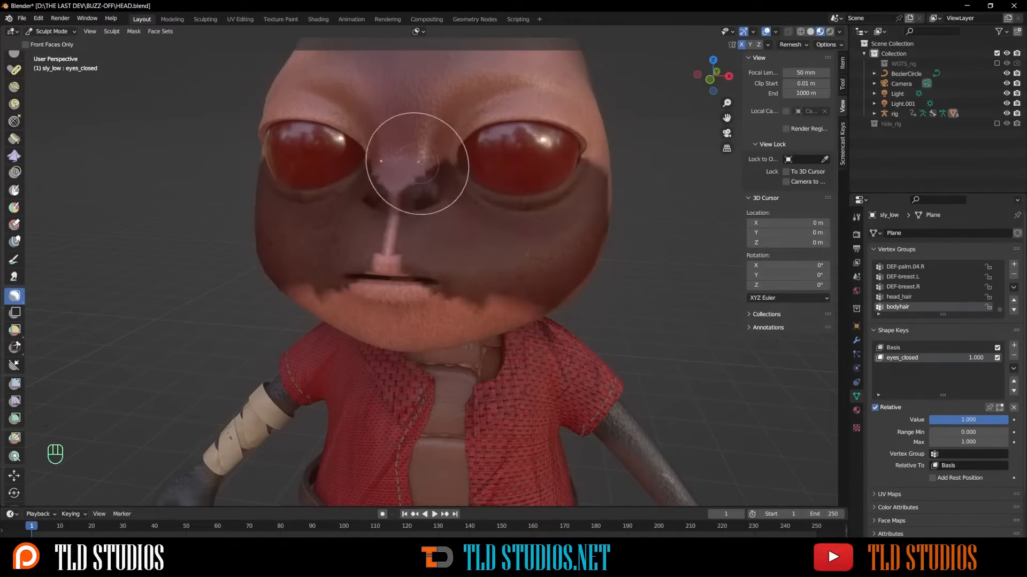
Step: Pull the upper eyelids down over the eyes with the Grab brush at a 178 px radius
shift+middle_drag(511, 105, 512, 174)
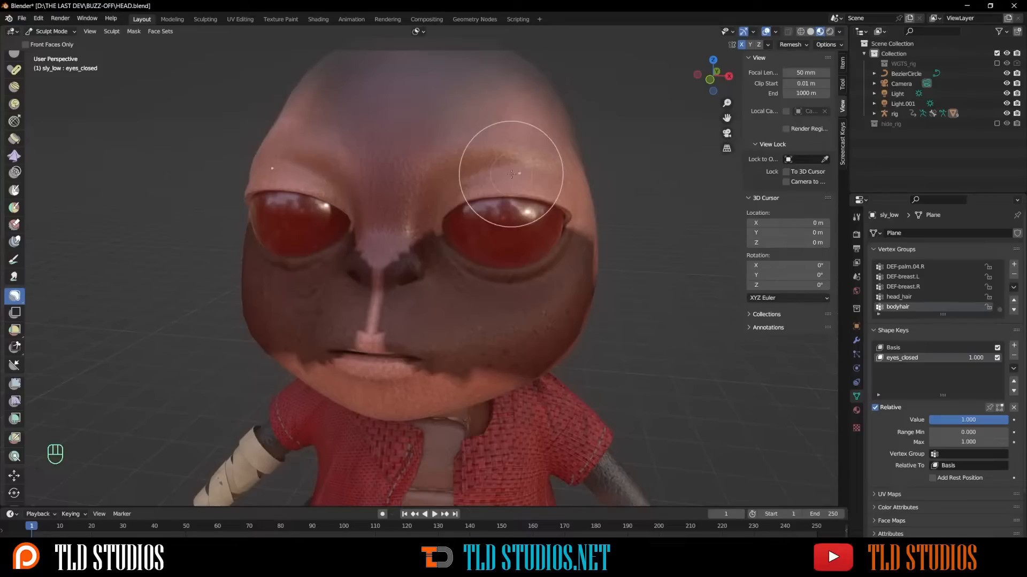
key(g)
key(f)
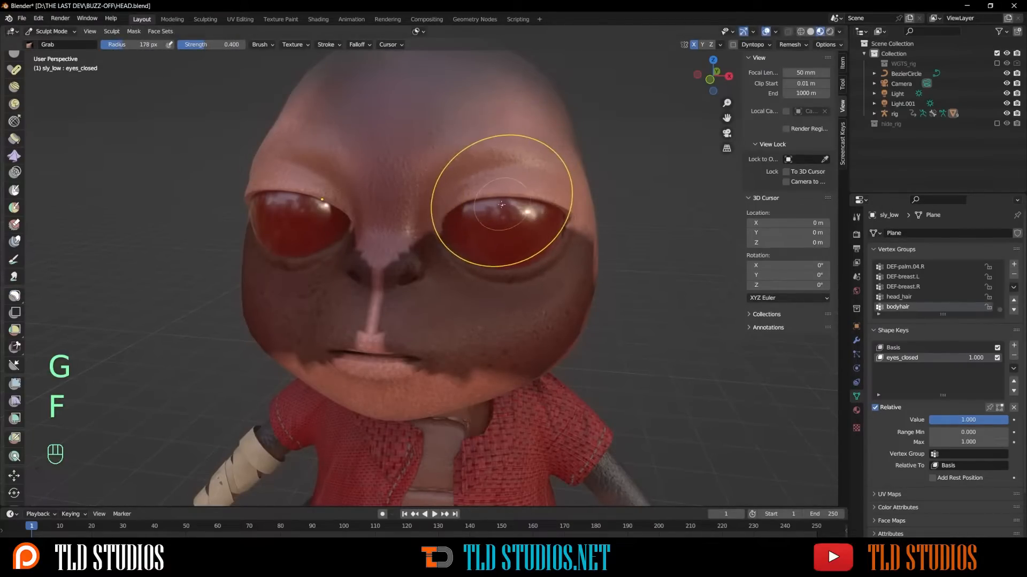
middle_drag(508, 217, 532, 201)
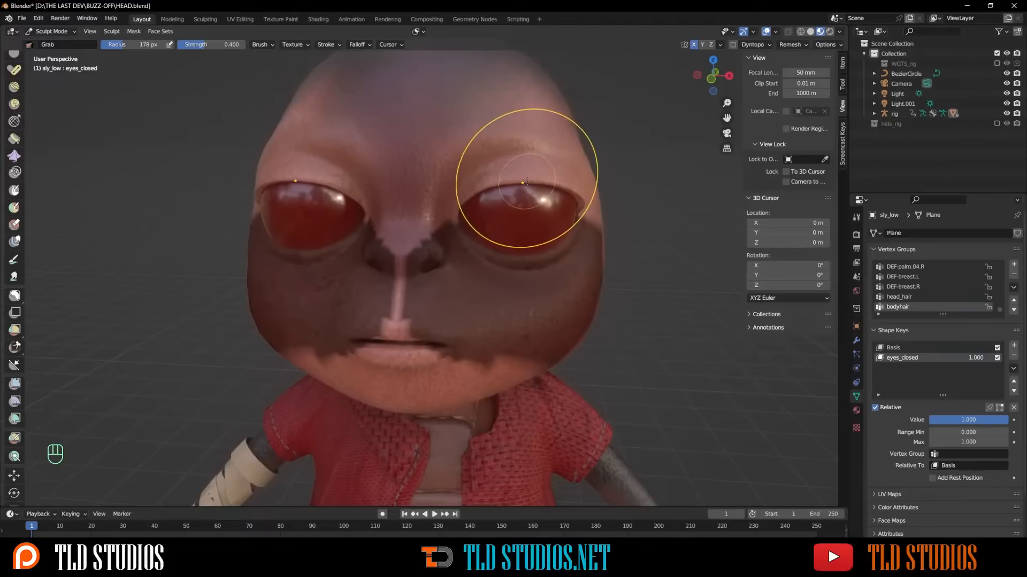
mouse_move(527, 182)
mouse_down()
mouse_move(518, 212)
mouse_move(472, 227)
mouse_up()
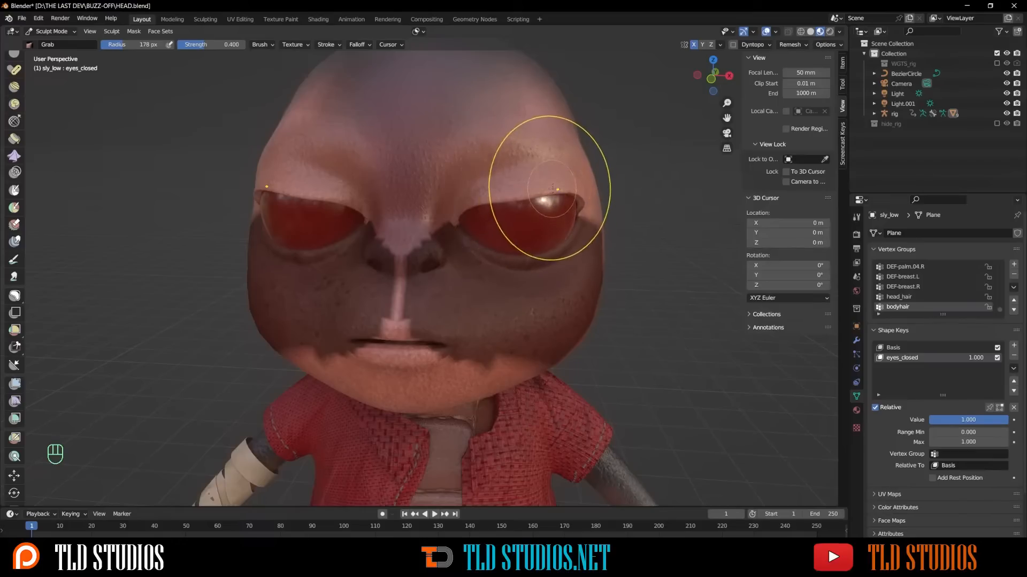
drag(551, 188, 560, 207)
middle_drag(578, 209, 539, 229)
drag(436, 252, 429, 265)
drag(429, 265, 421, 276)
Step: Reshape the upper eyelids from the side with Grab, moving their edges down and forward over the eyeballs
middle_drag(372, 250, 337, 238)
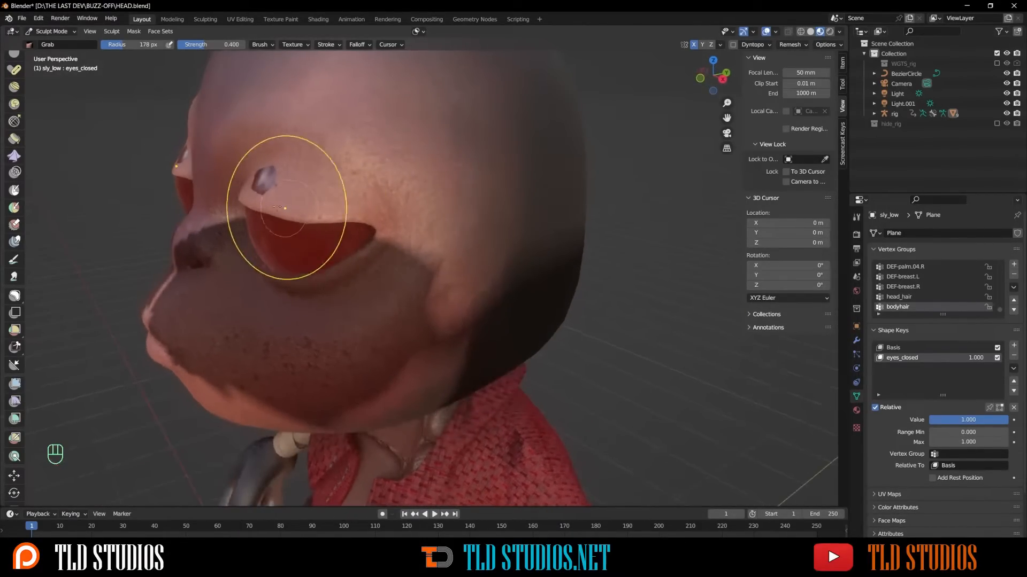
drag(249, 201, 254, 211)
middle_drag(267, 187, 261, 182)
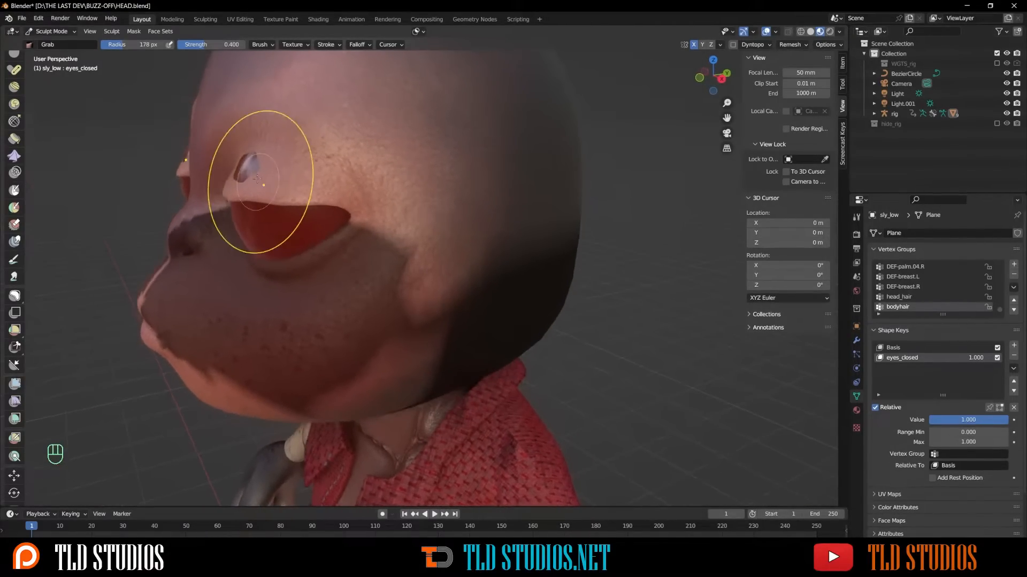
drag(252, 170, 233, 168)
middle_drag(241, 185, 286, 187)
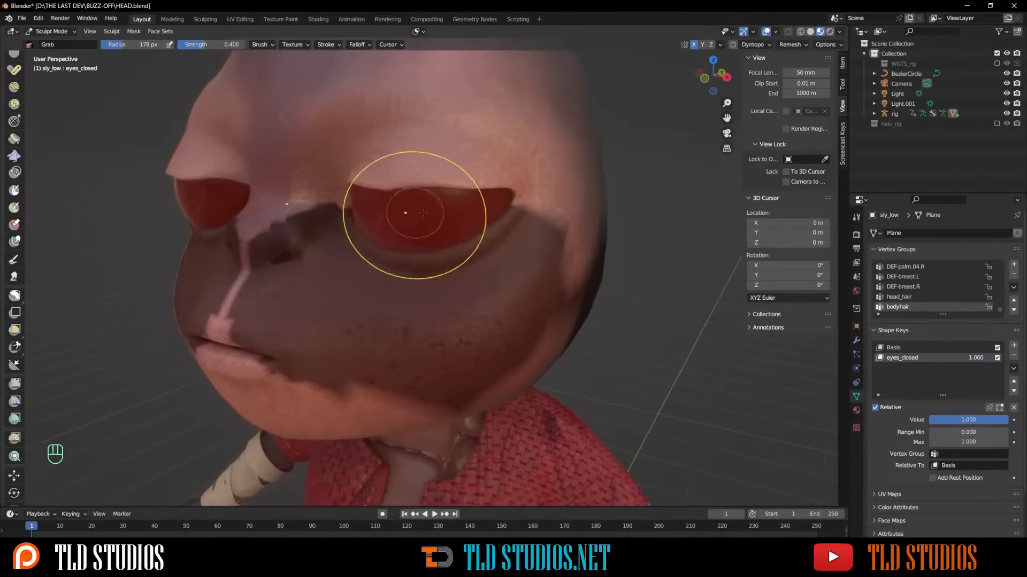
mouse_move(426, 181)
mouse_down()
mouse_move(425, 192)
mouse_move(474, 198)
mouse_up()
Step: Enlarge the Grab brush radius to 262 px, try moving the outer part of the upper eyelids and undo the last strokes
middle_drag(451, 202, 550, 217)
key(f)
click(519, 212)
mouse_move(580, 216)
mouse_down()
mouse_move(577, 241)
mouse_move(541, 227)
mouse_move(540, 239)
mouse_up()
key(ctrl+z)
key(ctrl+z)
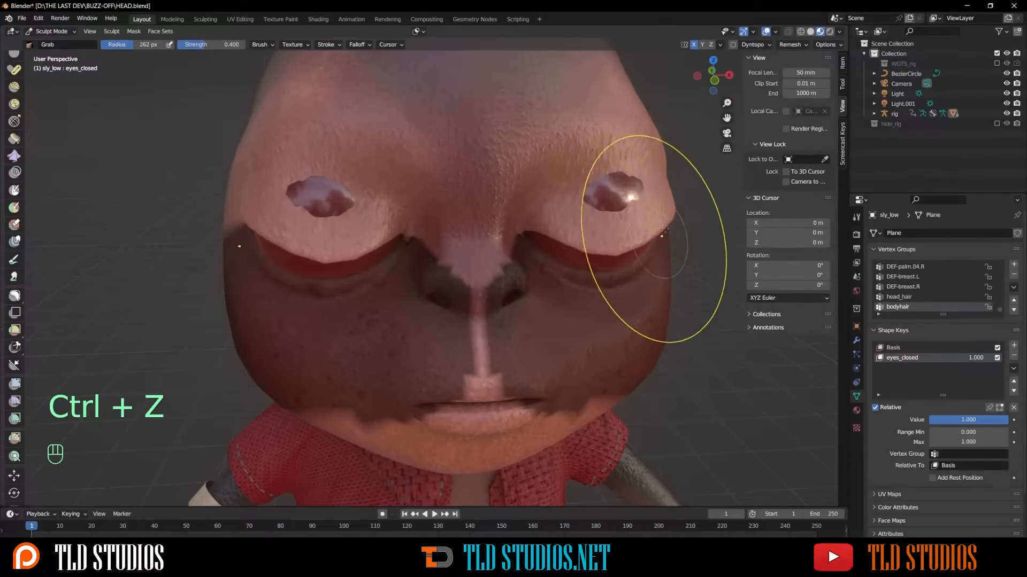
Step: Pull the front of the upper eyelids further outward in side view with the 262 px Grab brush
mouse_move(649, 252)
middle_down()
mouse_move(526, 262)
mouse_move(364, 214)
mouse_move(452, 199)
middle_up()
scroll(371, 226, up, 5)
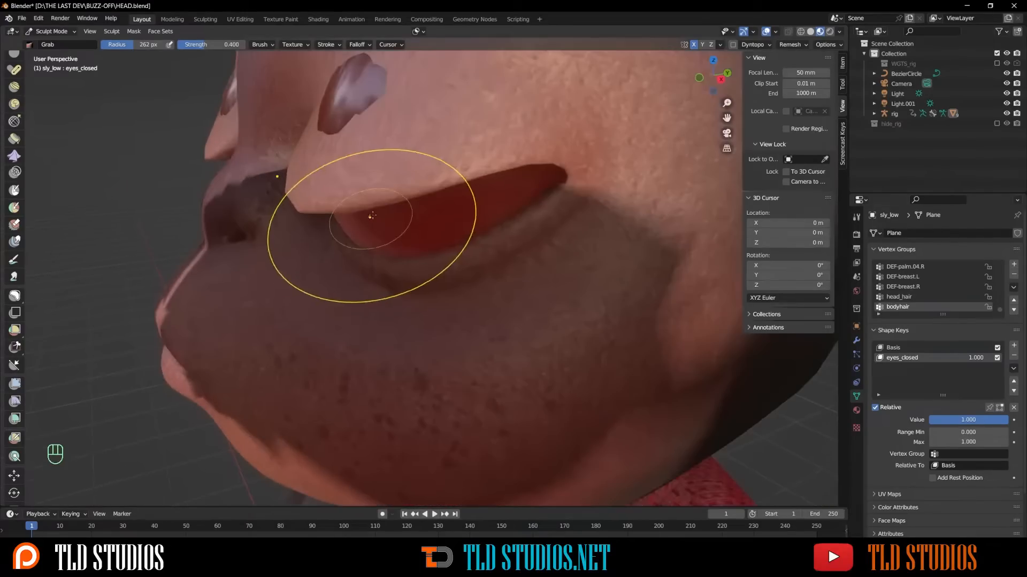
middle_drag(371, 227, 330, 214)
shift+middle_drag(329, 171, 364, 218)
drag(274, 193, 241, 174)
mouse_move(253, 184)
shift+middle_down()
mouse_move(497, 239)
mouse_move(599, 224)
mouse_move(577, 213)
mouse_move(422, 219)
shift+middle_up()
Step: Invert the mask and push the lower eyelids upward with the 262 px Grab brush
scroll(497, 240, down, 4)
scroll(421, 218, up, 2)
drag(422, 203, 417, 168)
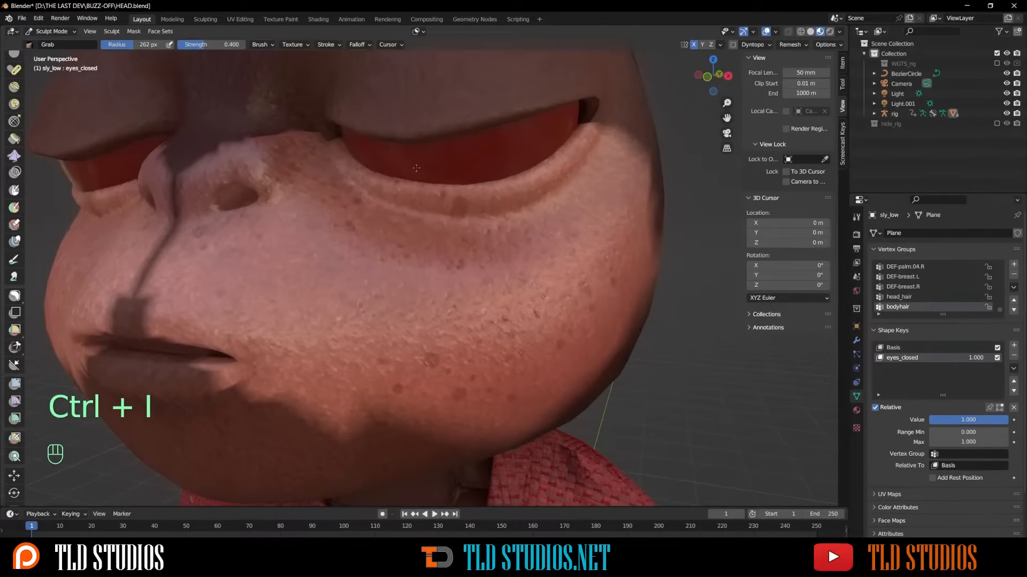
middle_drag(402, 183, 347, 181)
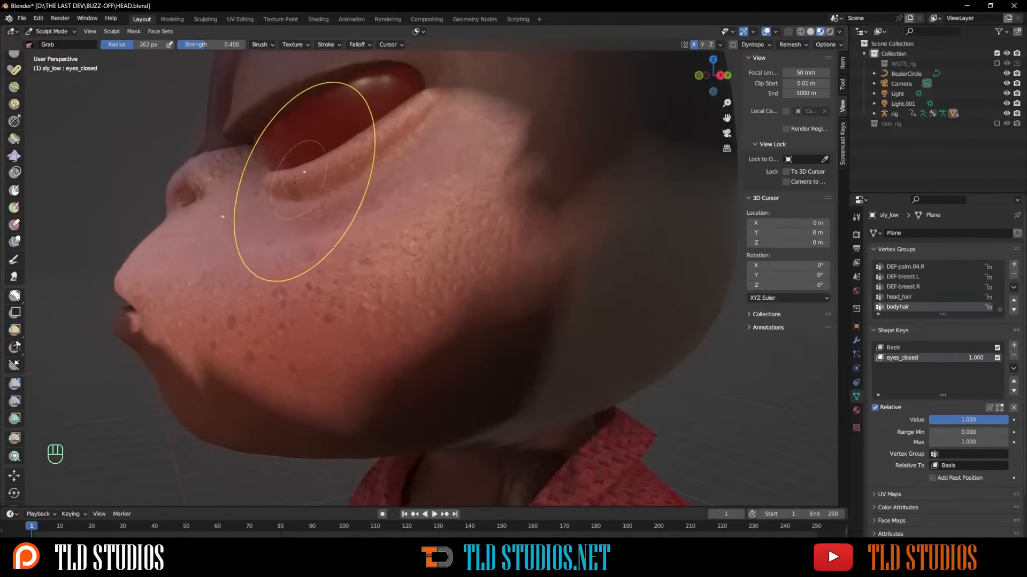
drag(278, 172, 239, 121)
Step: Enlarge the Grab brush radius to 343 px and pull the lower eyelids up and forward to meet the upper lids
key(f)
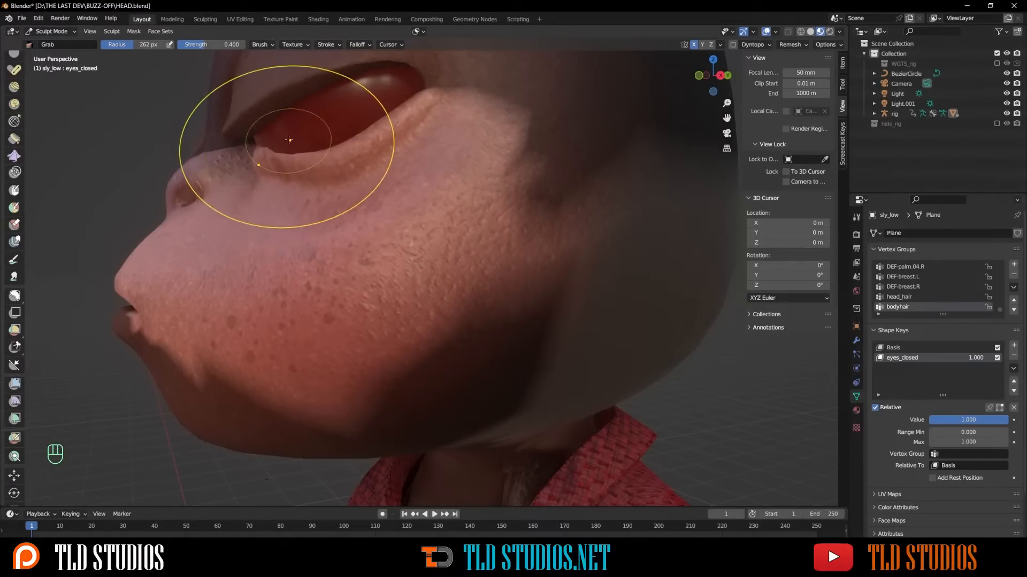
click(358, 144)
drag(340, 161, 293, 101)
middle_drag(320, 131, 449, 159)
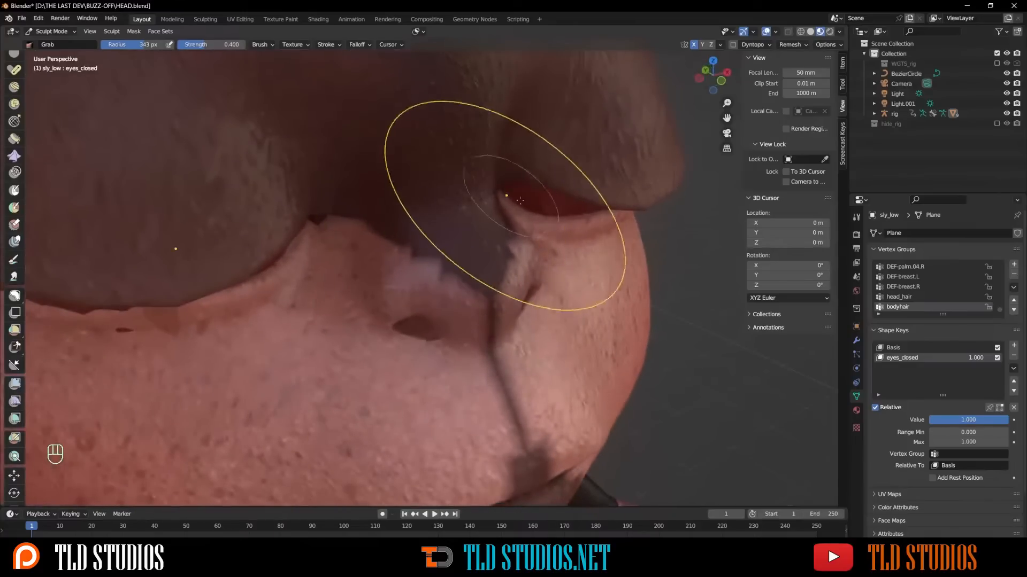
drag(621, 220, 692, 215)
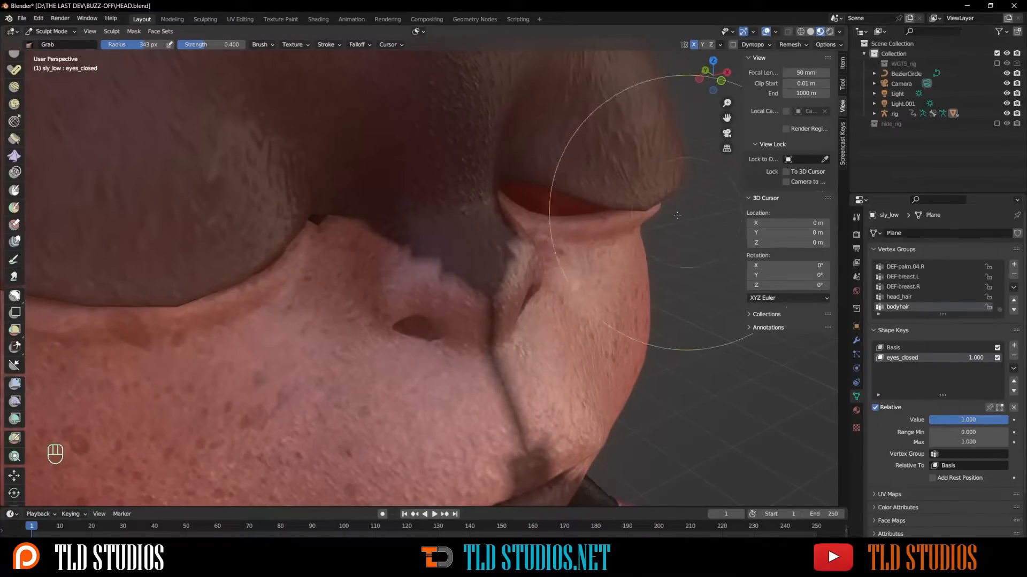
scroll(598, 208, down, 4)
middle_drag(596, 209, 449, 171)
scroll(373, 162, up, 3)
shift+middle_drag(375, 144, 491, 229)
scroll(492, 228, up, 1)
drag(490, 226, 438, 130)
Step: Reduce the Grab brush radius to 215 px and raise the inner corners of the lower eyelids
middle_drag(479, 156, 528, 221)
key(f)
click(468, 219)
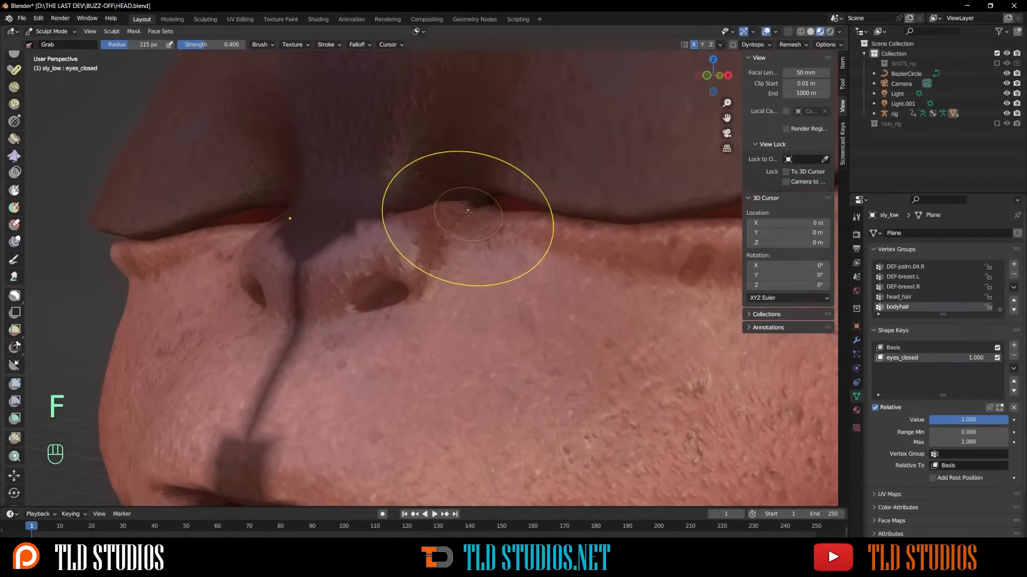
mouse_move(515, 218)
mouse_down()
mouse_move(492, 160)
mouse_move(493, 178)
mouse_up()
middle_drag(493, 178, 515, 230)
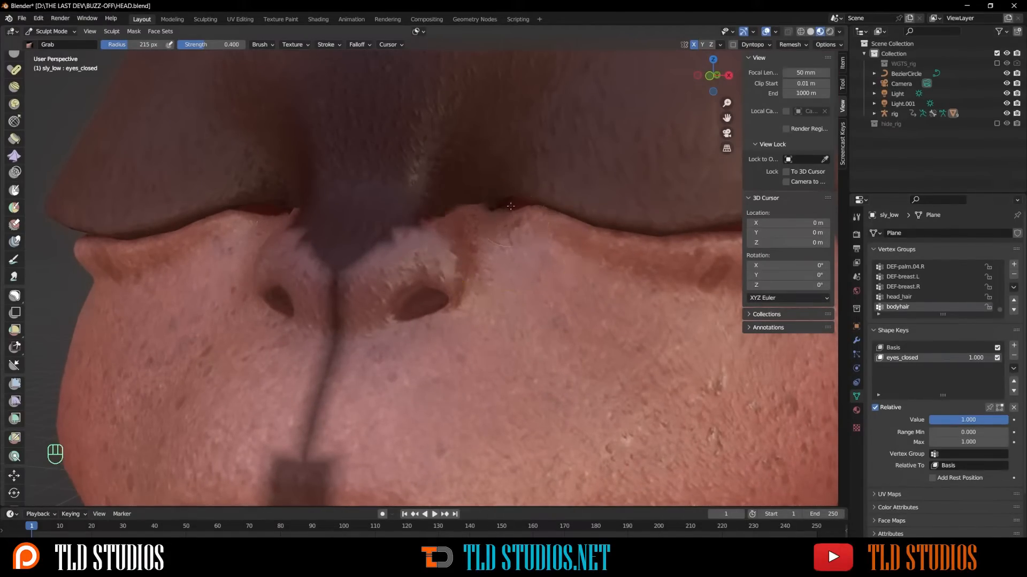
drag(500, 181, 499, 179)
Step: Lift the outer parts of the lower eyelids with the 215 px Grab brush to close the gaps at the outer eye corners
scroll(567, 219, down, 4)
middle_drag(620, 225, 587, 236)
drag(639, 223, 668, 180)
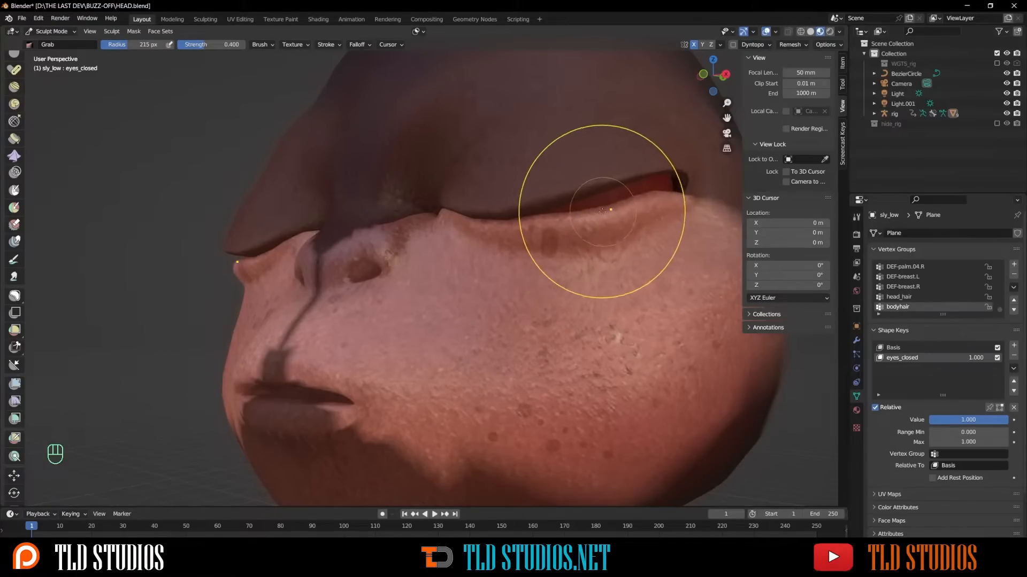
drag(601, 212, 598, 168)
middle_drag(623, 209, 596, 209)
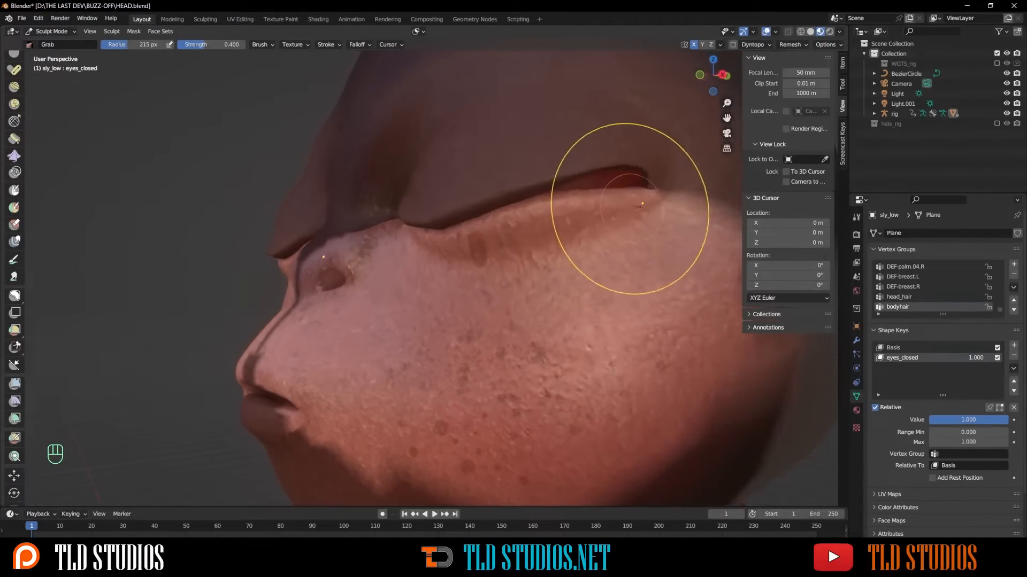
drag(640, 206, 644, 173)
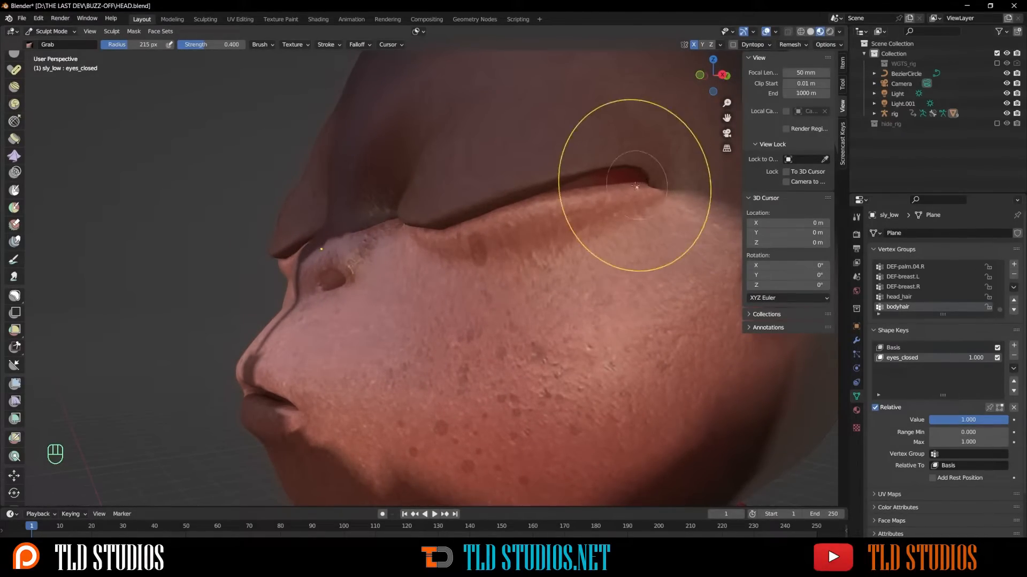
mouse_move(619, 168)
middle_down()
mouse_move(639, 182)
mouse_move(614, 171)
middle_up()
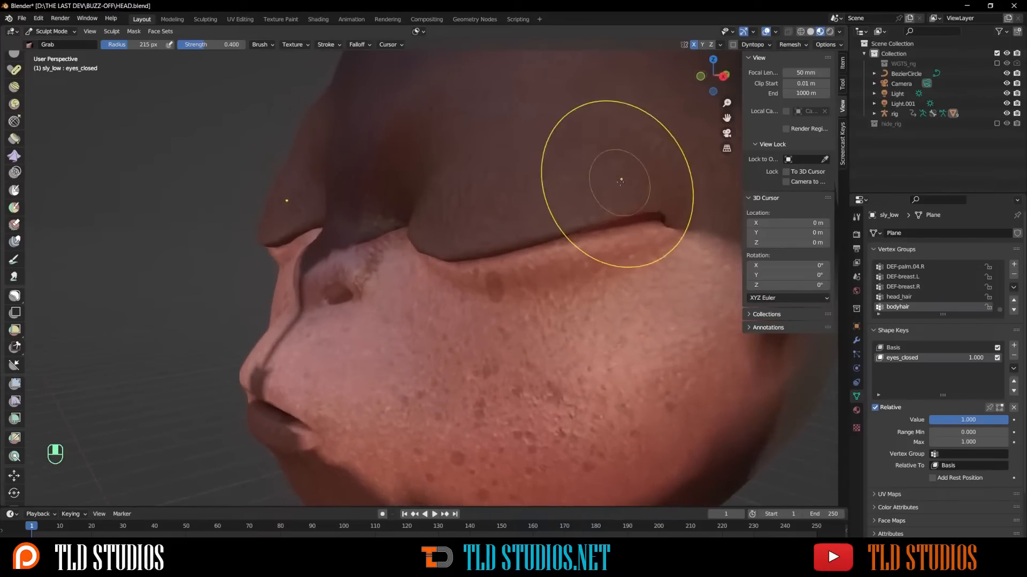
Step: Invert and clear the sculpt mask, and test eyes_closed by sliding its value down and back to 1.000
key(ctrl+i)
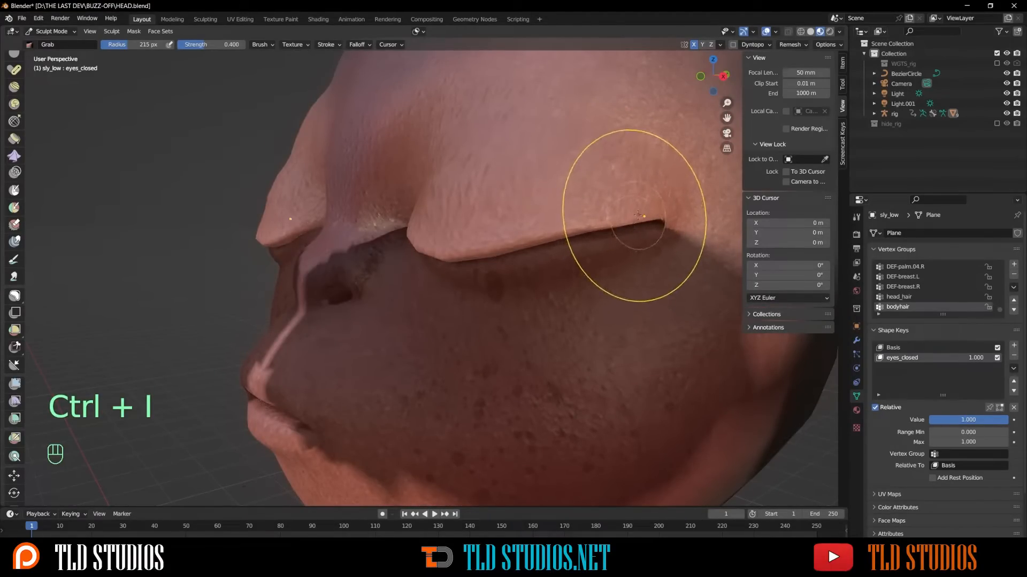
mouse_move(632, 230)
middle_down()
mouse_move(649, 223)
mouse_move(608, 195)
middle_up()
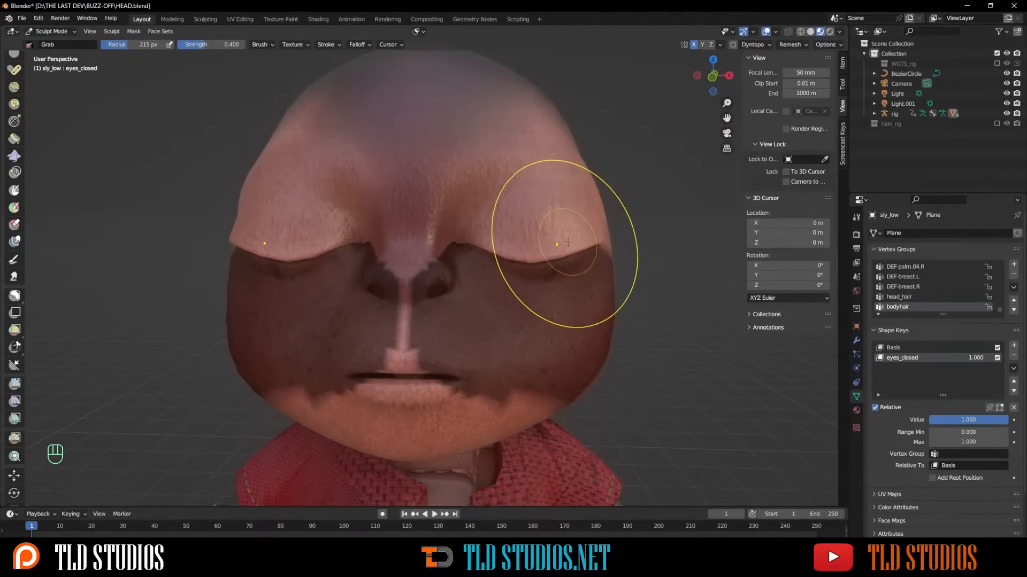
key(alt)
key(alt+m)
scroll(568, 241, down, 3)
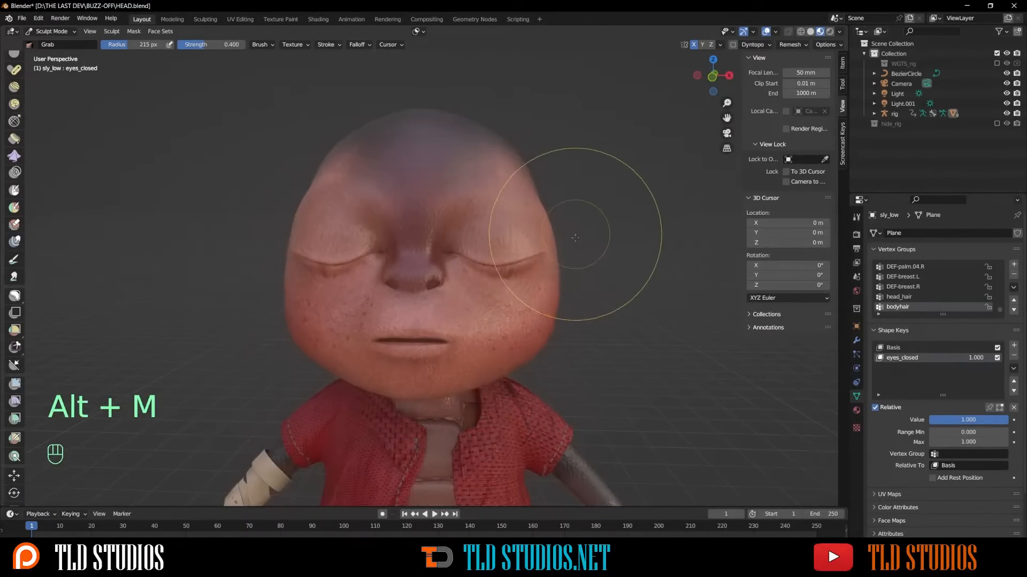
mouse_move(568, 241)
middle_down()
mouse_move(582, 243)
mouse_move(574, 256)
middle_up()
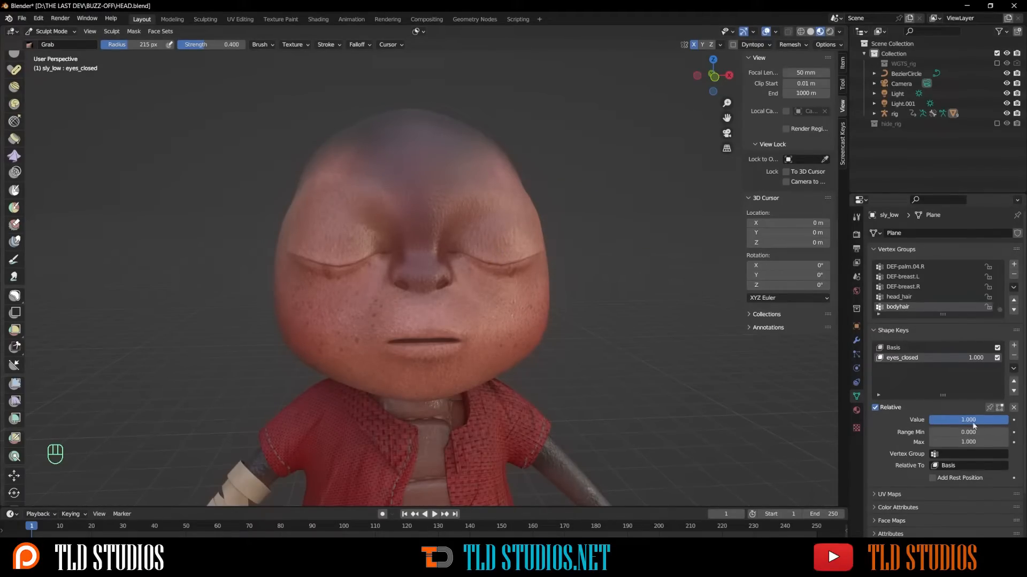
drag(986, 423, 961, 422)
drag(972, 420, 1008, 420)
Step: Smooth the seam between the closed eyelids and recheck the eyes_closed value slider, leaving it at 1.000
scroll(615, 332, up, 1)
scroll(538, 332, up, 2)
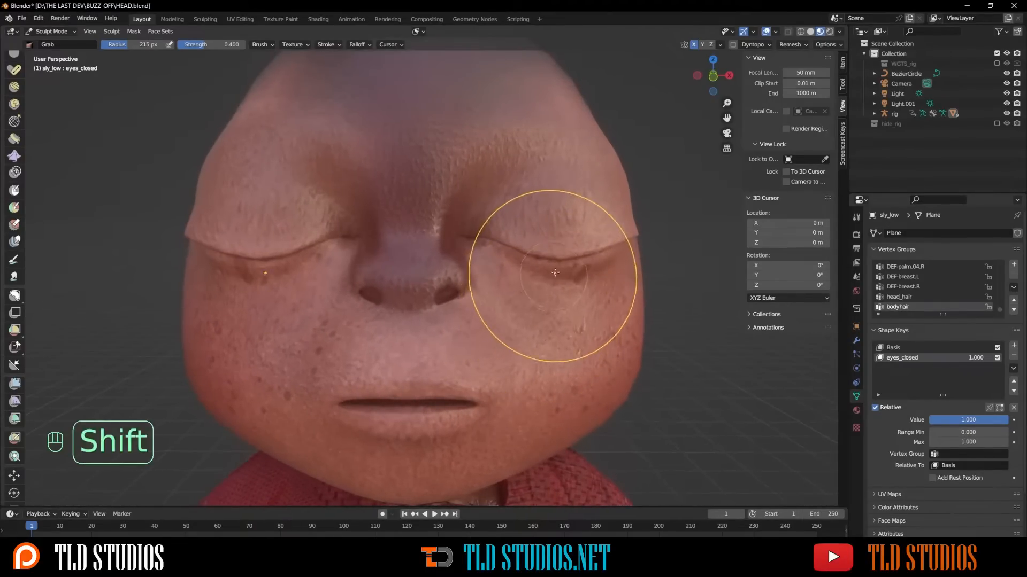
middle_drag(642, 310, 539, 296)
shift+drag(543, 254, 542, 246)
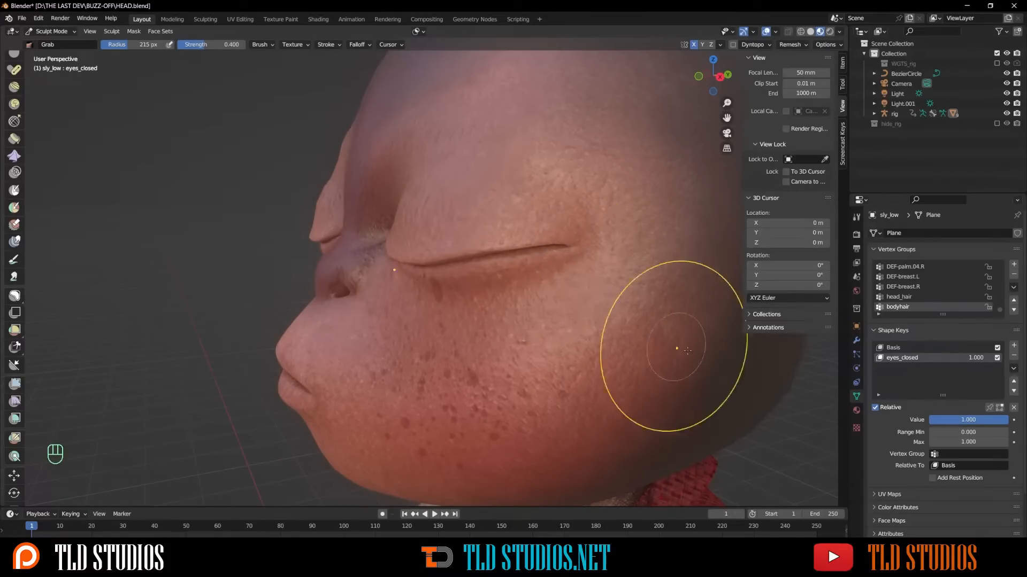
scroll(596, 339, down, 2)
middle_drag(586, 338, 649, 339)
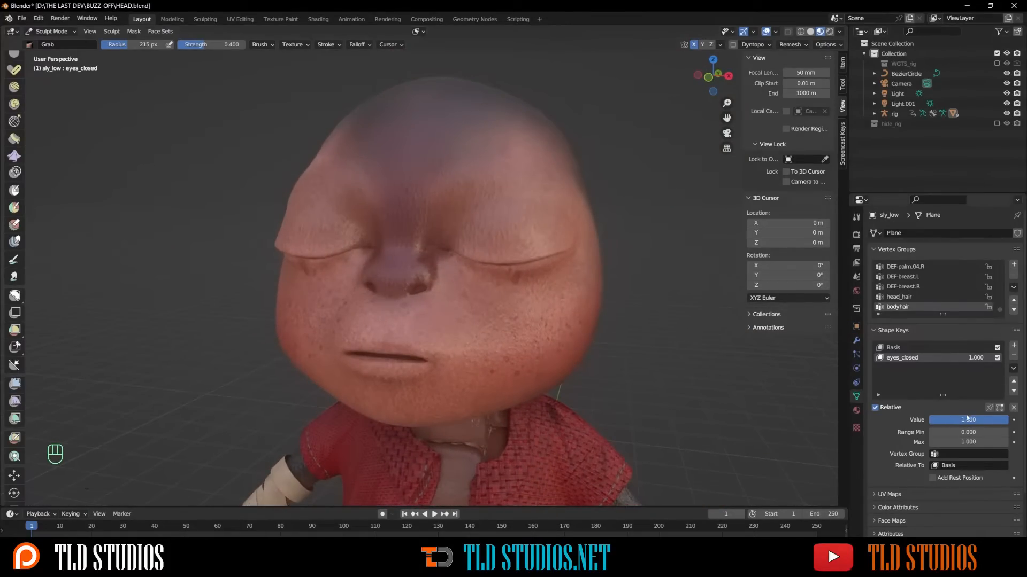
drag(967, 418, 994, 420)
Step: Add a new shape key named mouth_sad and set its value to 1.000
click(1013, 345)
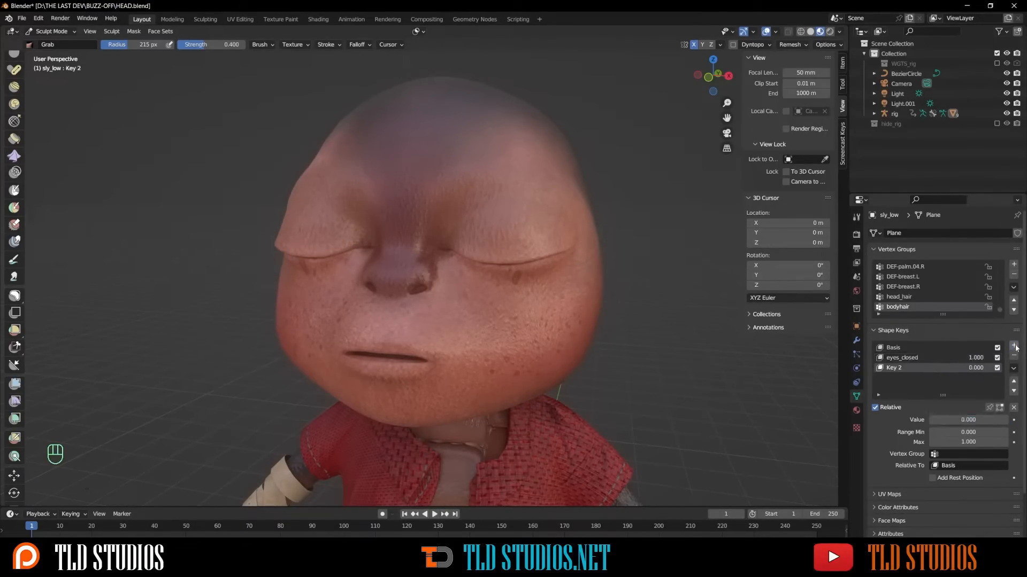
double_click(894, 369)
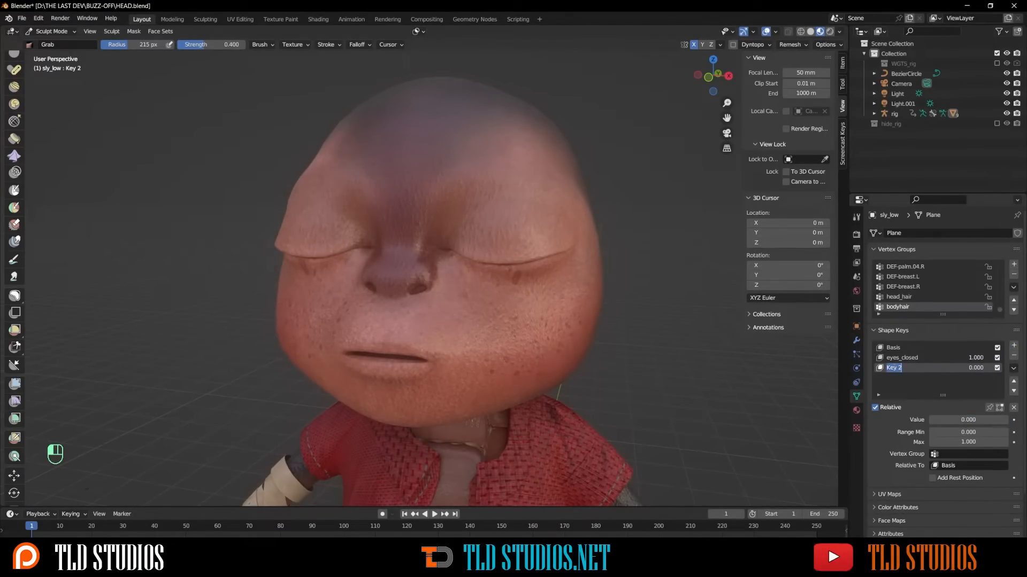
text(mouth_sad)
key(Return)
drag(957, 420, 1005, 420)
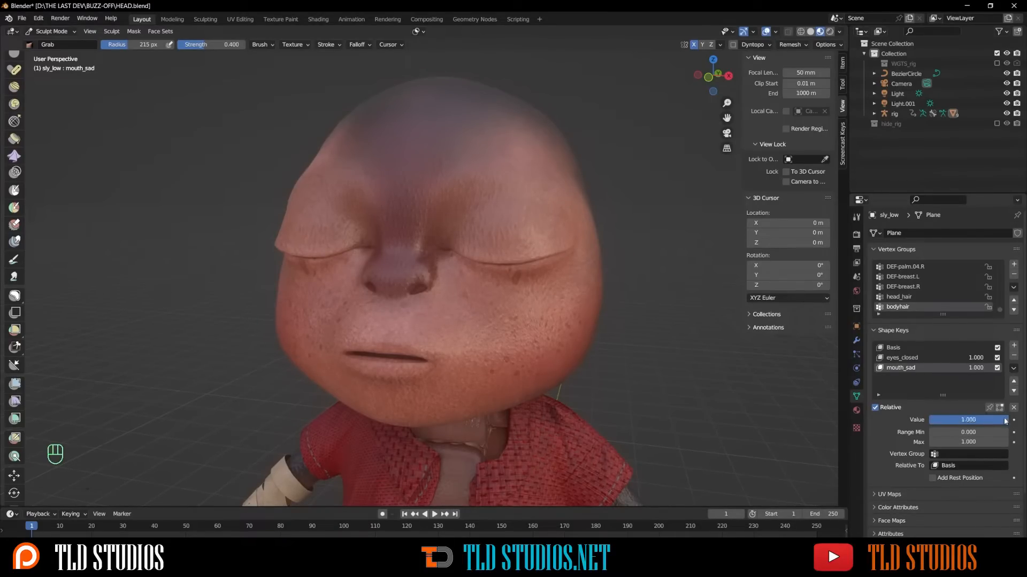
Step: Paint a mask over the lower lip and chin with the Mask brush
middle_drag(429, 350, 495, 253)
scroll(461, 336, up, 3)
click(15, 295)
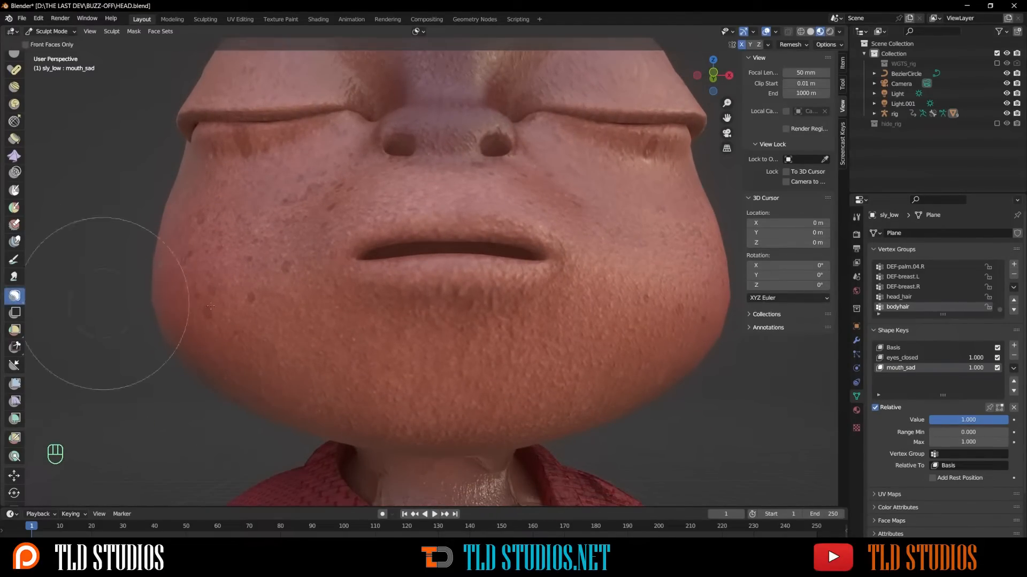
scroll(381, 287, down, 3)
middle_drag(381, 287, 373, 295)
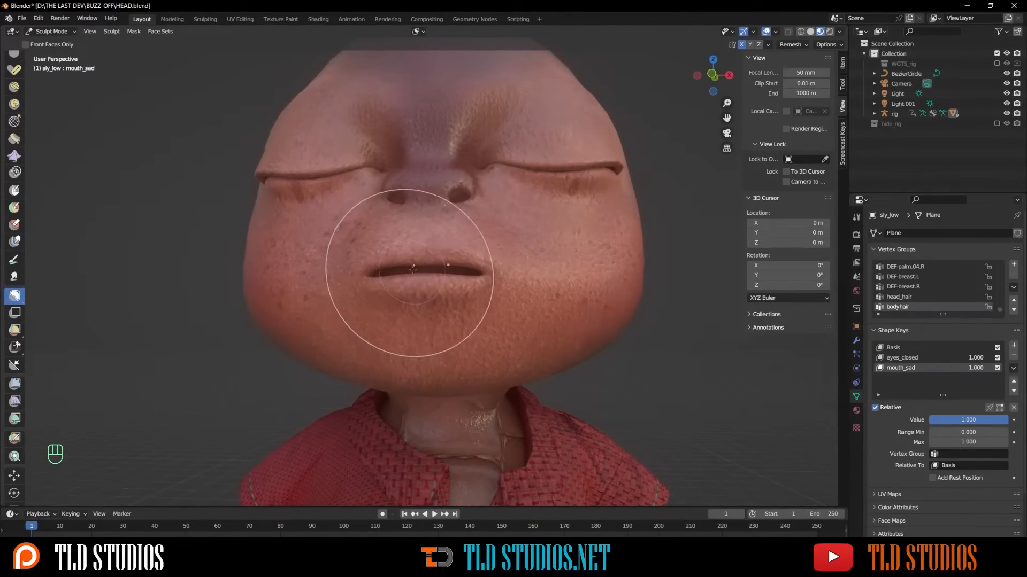
mouse_move(413, 270)
mouse_down()
mouse_move(471, 274)
mouse_move(529, 310)
mouse_move(556, 347)
mouse_move(402, 431)
mouse_up()
middle_drag(476, 339, 470, 314)
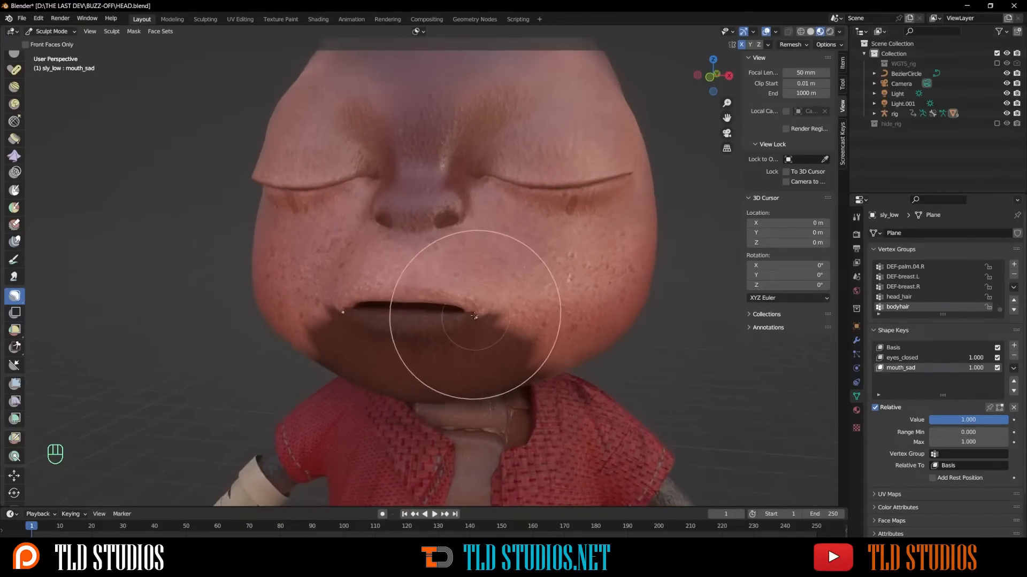
Step: Pull the upper lip down onto the lower lip with the Grab brush at a 292 px radius and clear the mask
key(g)
key(f)
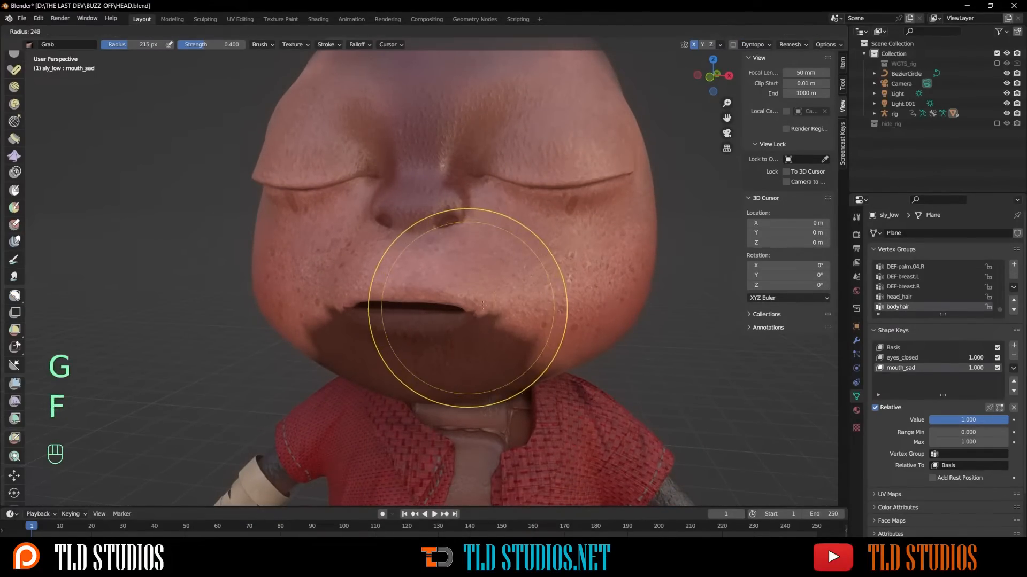
click(417, 298)
scroll(417, 298, up, 3)
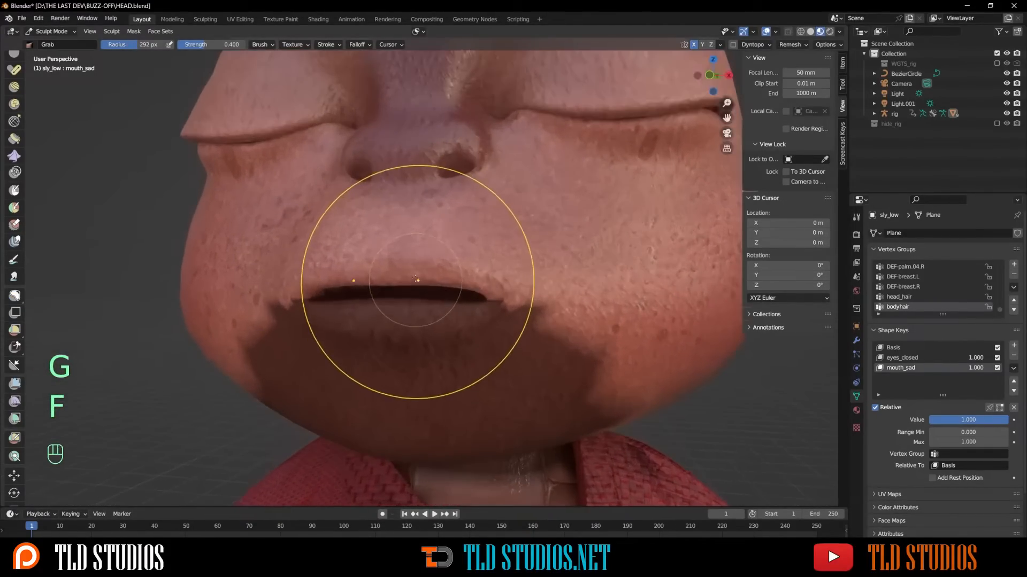
drag(475, 284, 454, 293)
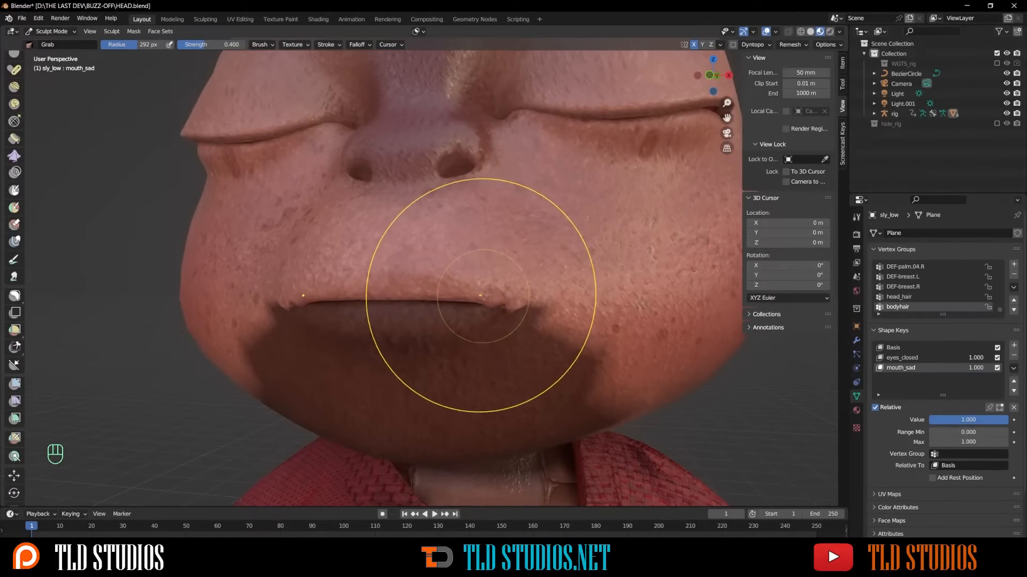
key(alt+m)
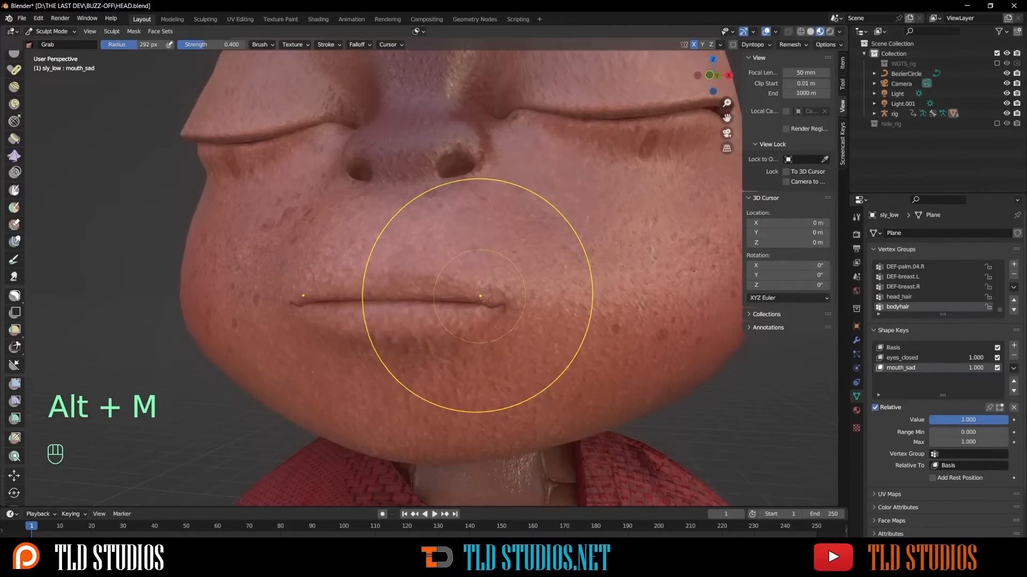
Step: Pull the mouth corners down into a frown with the 292 px Grab brush and test the mouth_sad value slider
drag(510, 313, 486, 337)
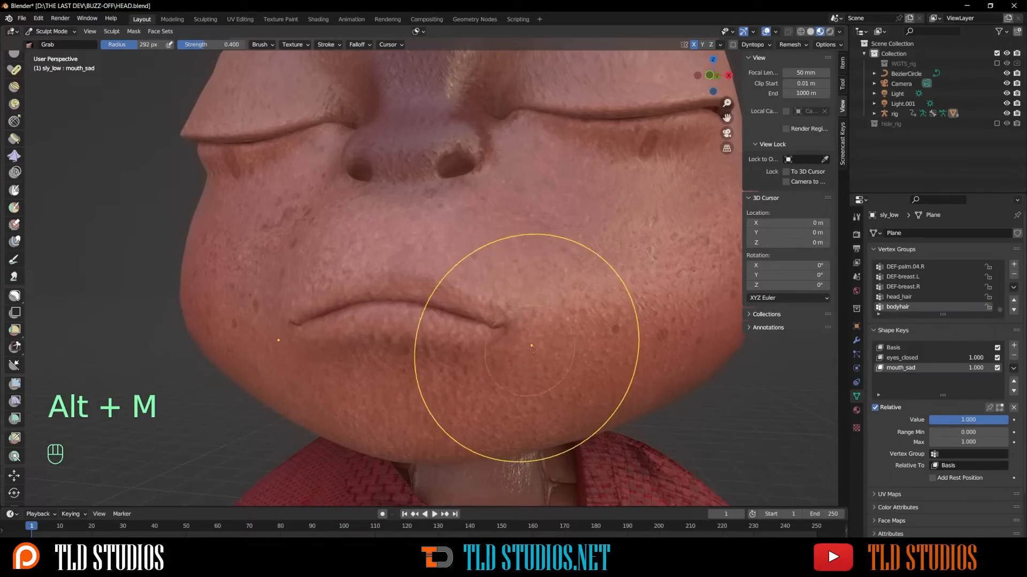
middle_drag(486, 336, 541, 325)
drag(492, 287, 499, 305)
scroll(561, 292, down, 6)
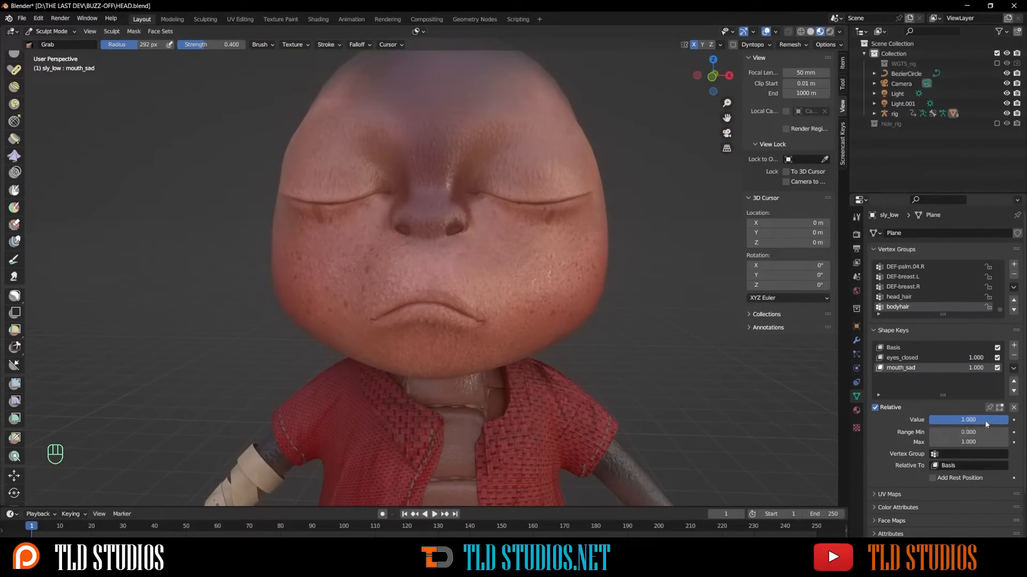
mouse_move(944, 421)
mouse_down()
mouse_move(869, 421)
mouse_move(944, 420)
mouse_move(906, 420)
mouse_move(968, 396)
mouse_up()
Step: Set the values of the eyes_closed and mouth_sad shape keys to 0.000
click(909, 358)
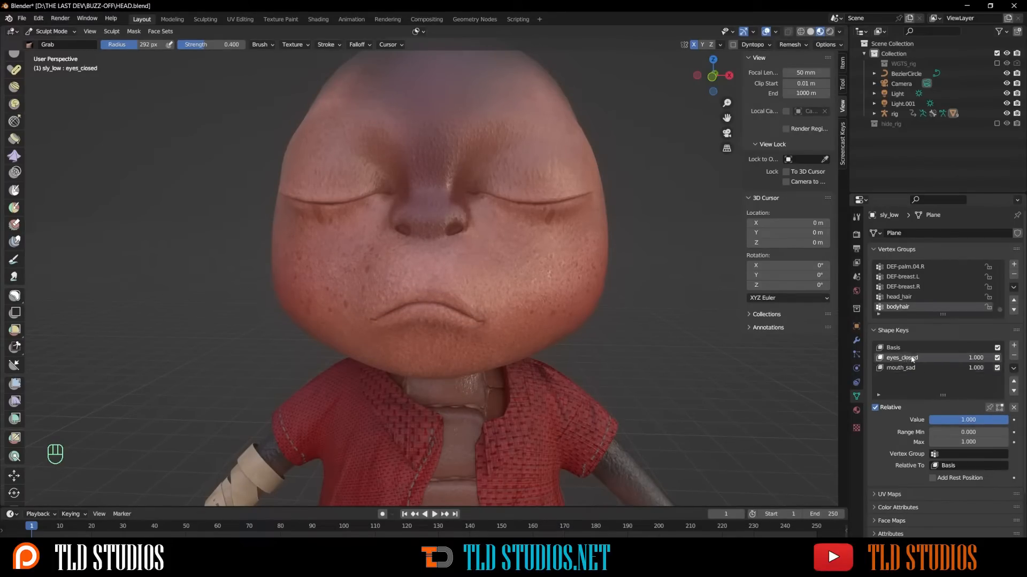
drag(968, 420, 909, 420)
scroll(664, 297, down, 3)
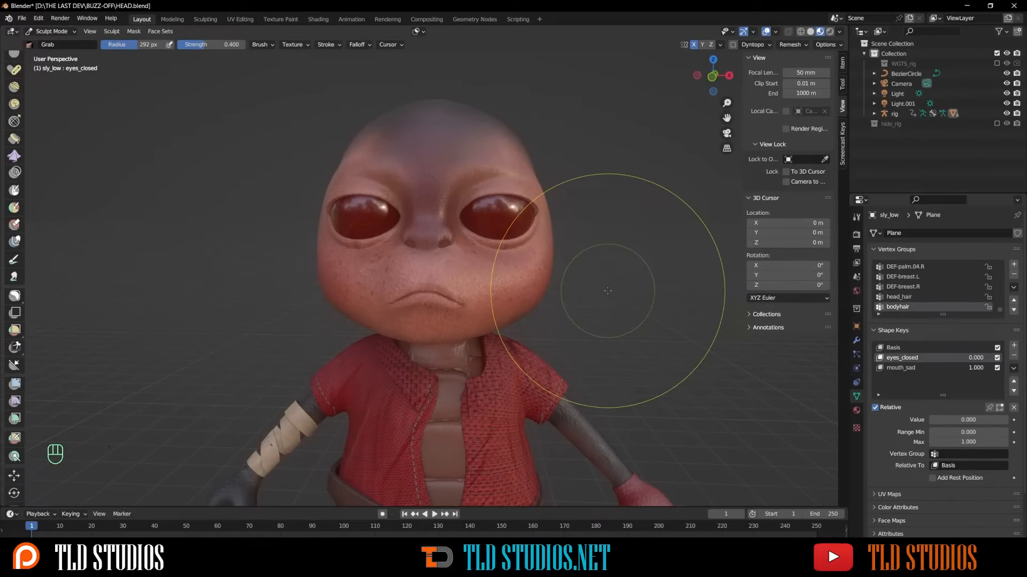
mouse_move(601, 252)
middle_down()
mouse_move(586, 220)
mouse_move(502, 303)
mouse_move(635, 298)
middle_up()
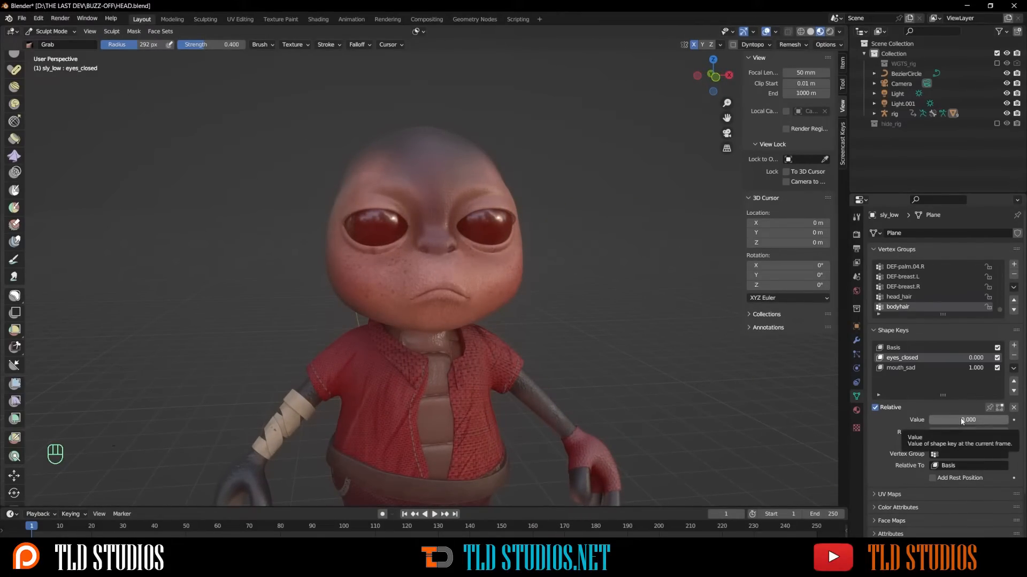
click(900, 368)
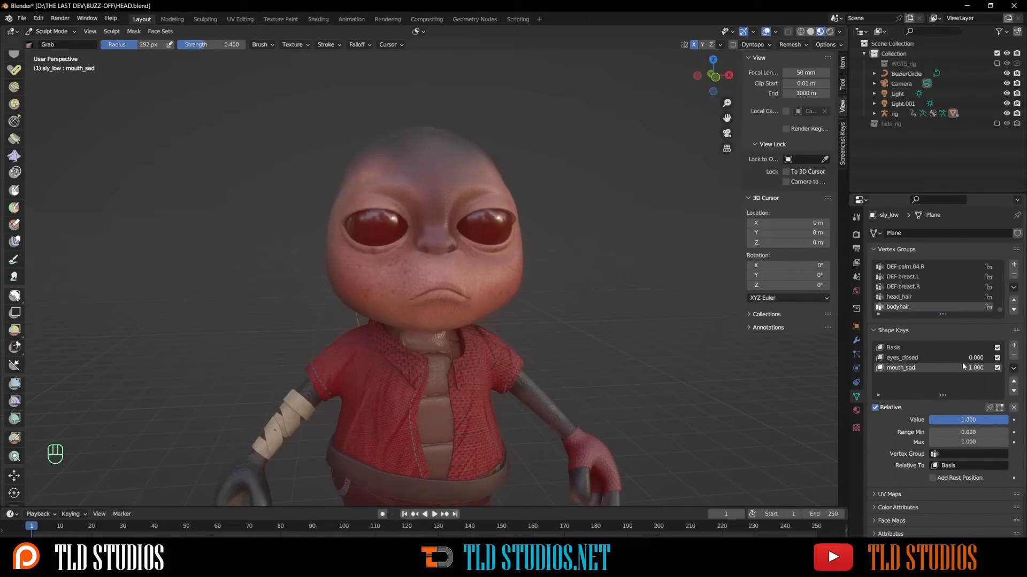
drag(989, 368, 960, 368)
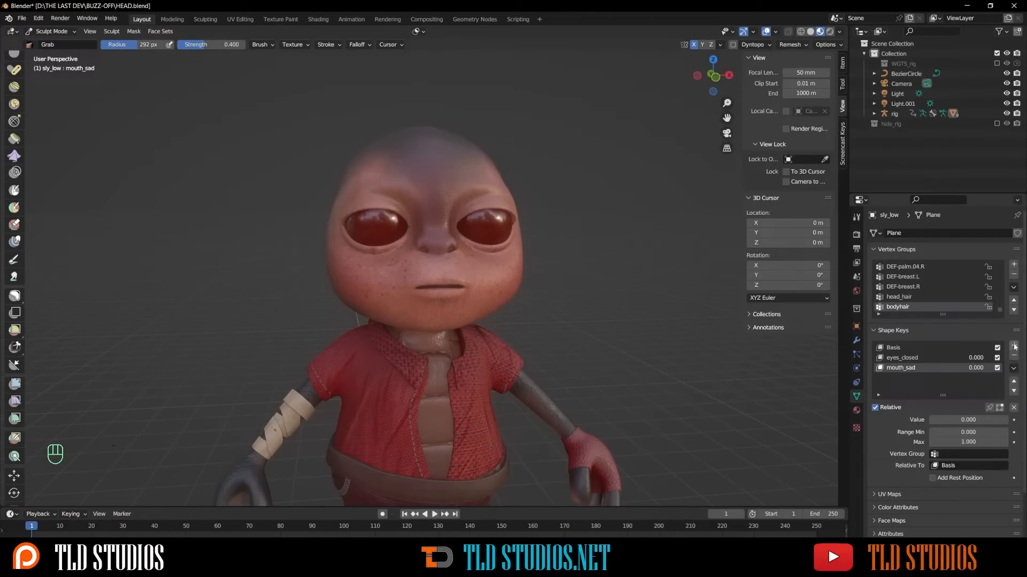
Step: Set the mouth_sad value to 1.000 and add a new shape key named mouth_smile with its value at 1.000
drag(963, 368, 992, 368)
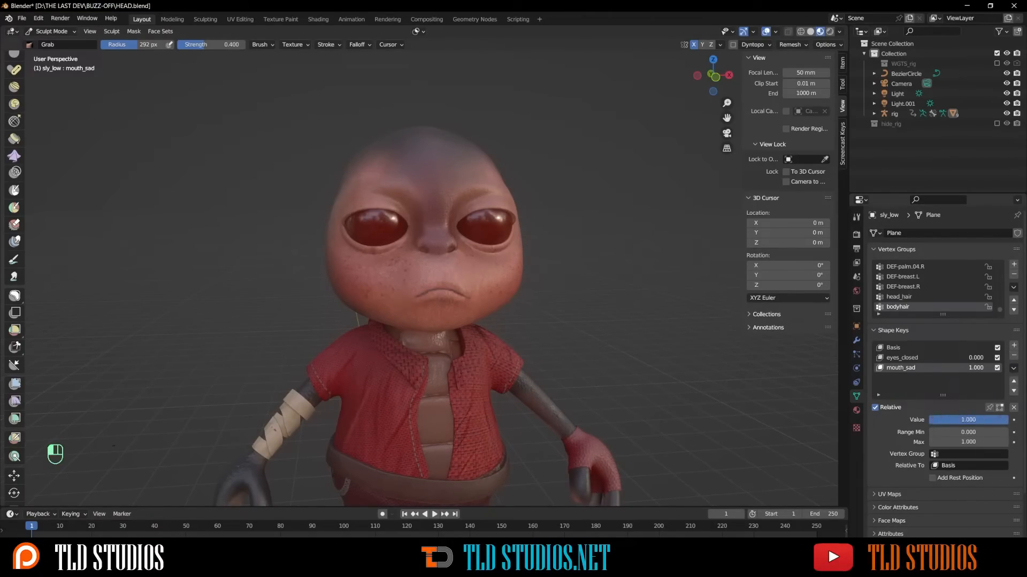
click(1014, 346)
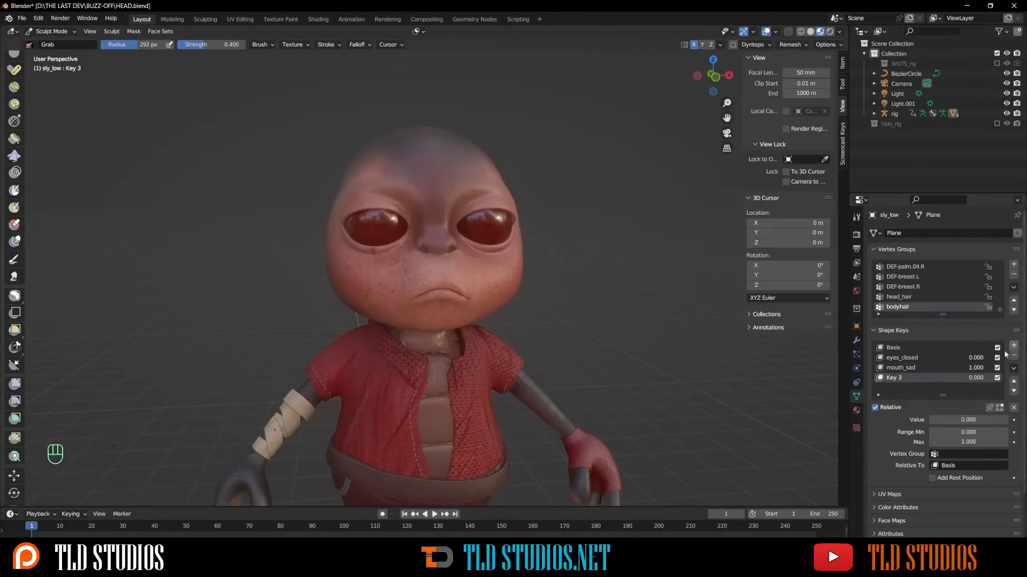
double_click(891, 378)
text(mouth)
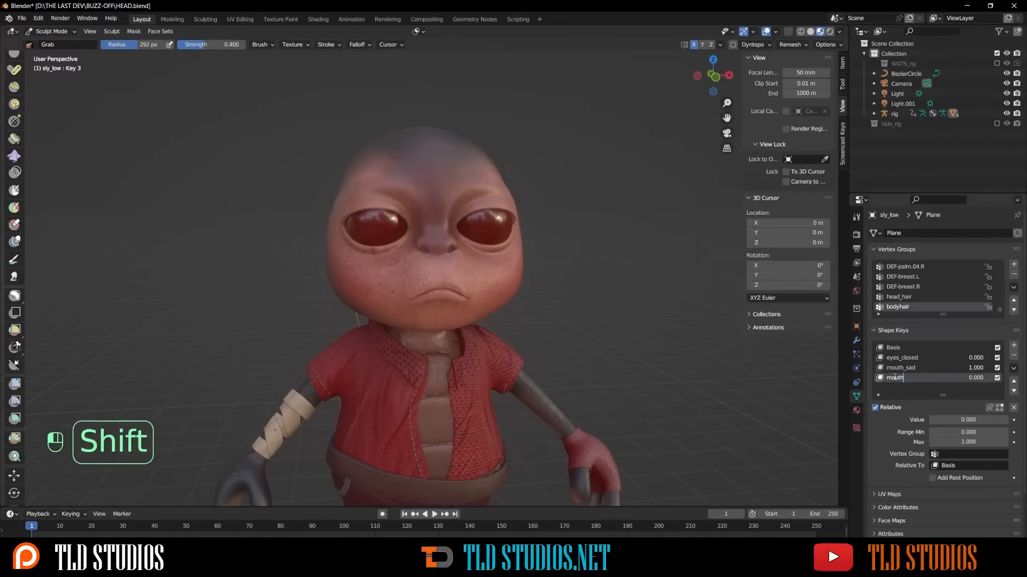
text(_)
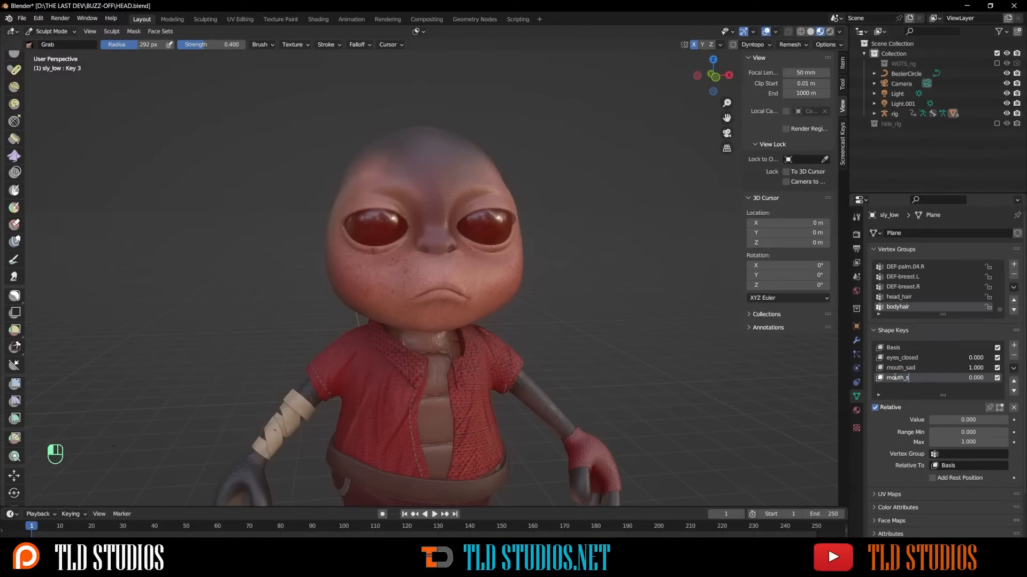
text(smile)
key(Return)
drag(941, 420, 1008, 420)
Step: Pull the mouth corners up into a smile with the Grab brush at a 185 px radius
scroll(425, 299, up, 4)
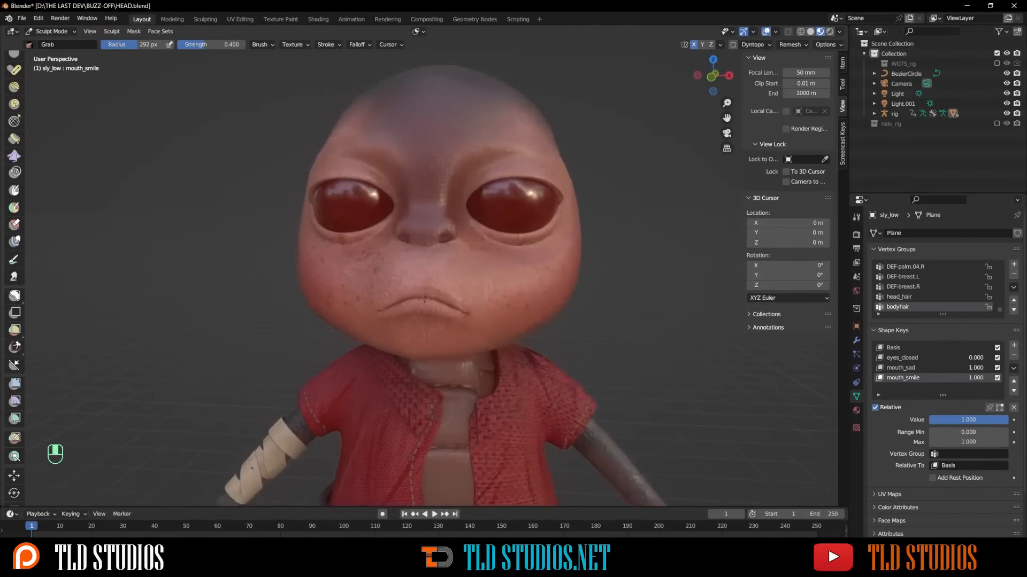
key(f)
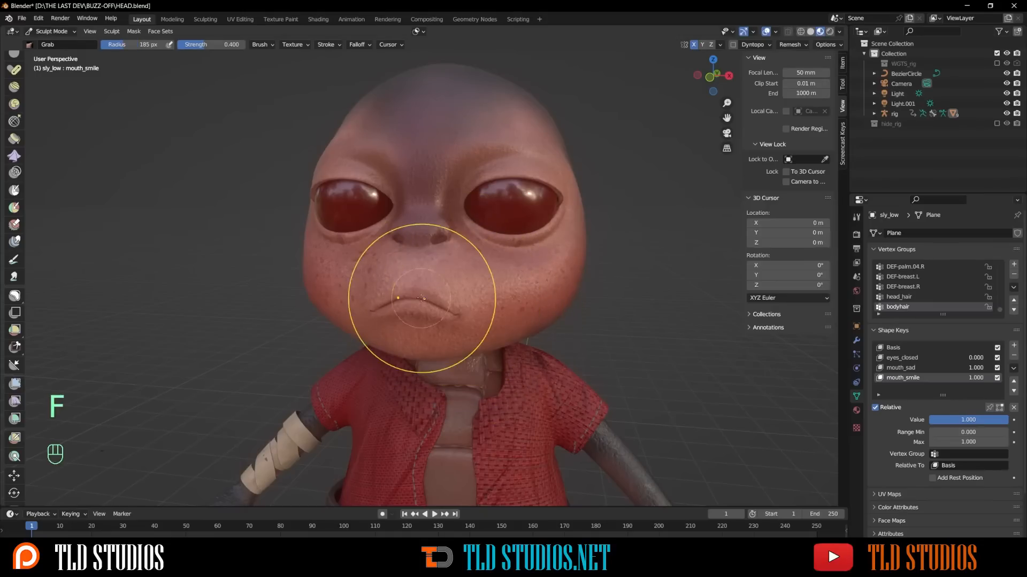
mouse_move(479, 312)
mouse_down()
mouse_move(507, 192)
mouse_move(509, 207)
mouse_up()
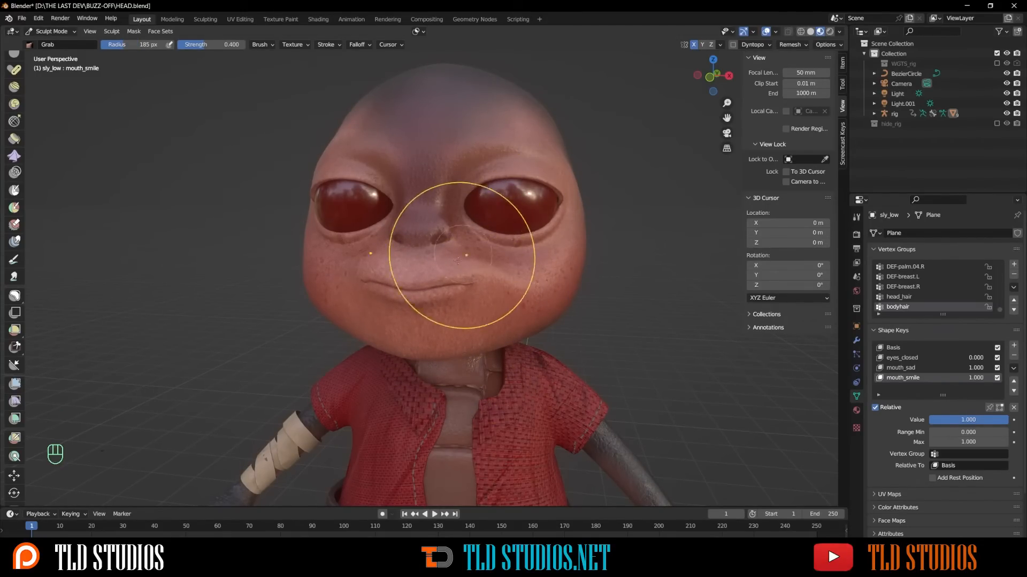
mouse_move(417, 295)
mouse_down()
mouse_move(417, 310)
mouse_move(425, 294)
mouse_up()
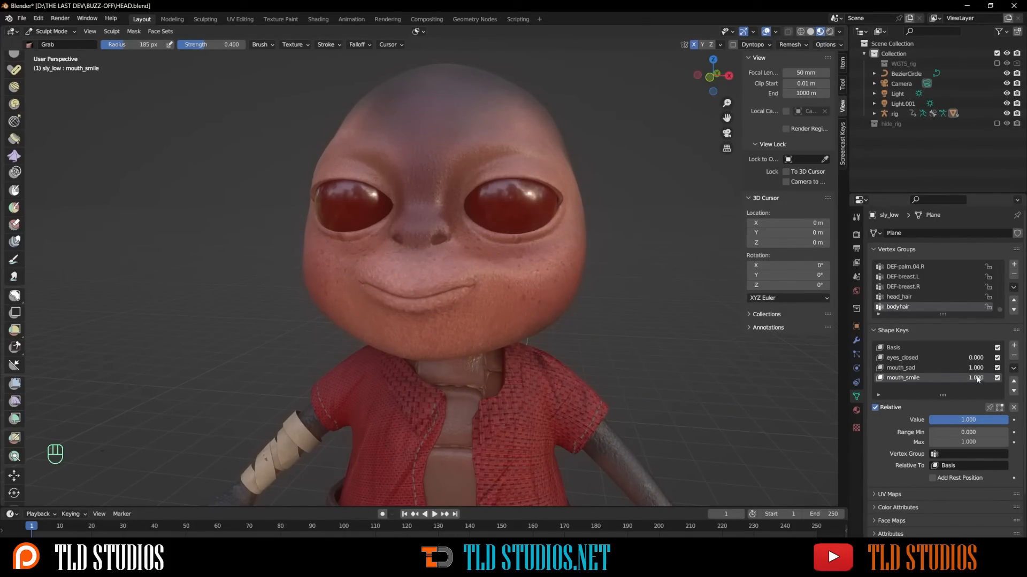
Step: Test the values of the mouth_sad and mouth_smile shape keys and check the smile on the whole character
mouse_move(978, 369)
mouse_down()
mouse_move(957, 369)
mouse_move(978, 368)
mouse_up()
mouse_move(979, 379)
mouse_down()
mouse_move(957, 379)
mouse_move(979, 380)
mouse_up()
scroll(489, 240, down, 4)
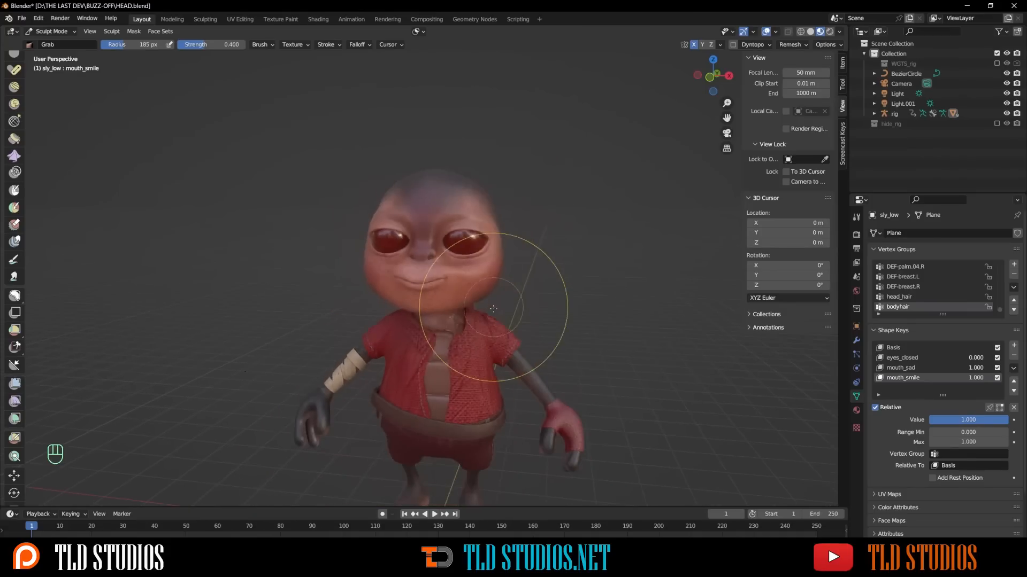
scroll(497, 316, up, 3)
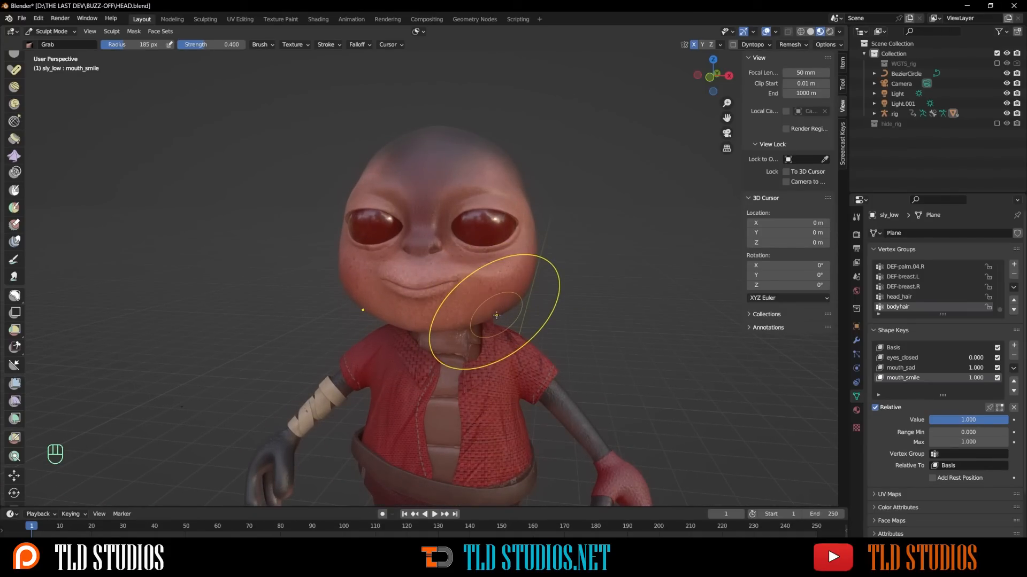